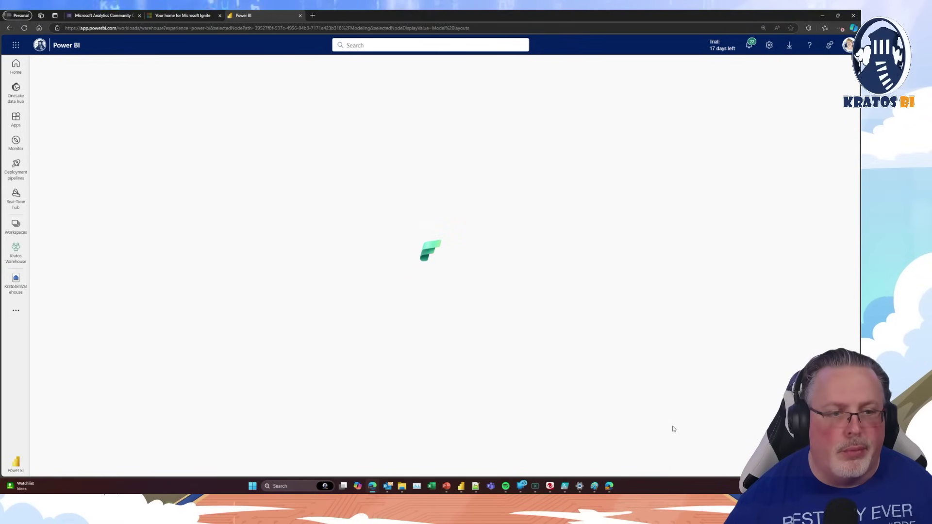
Step: Create a new warehouse named KratosBIWarehouse in the Kratos Warehouse workspace
left_click(18, 258)
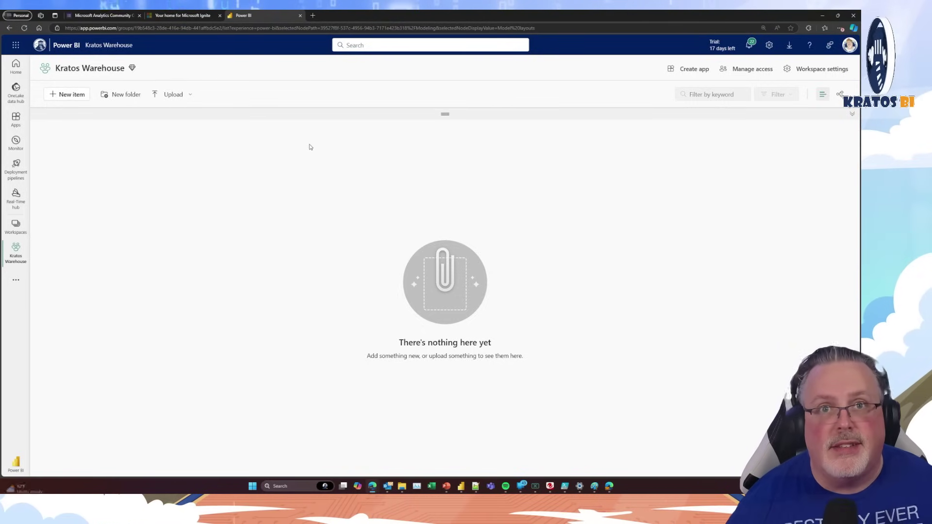
left_click(69, 96)
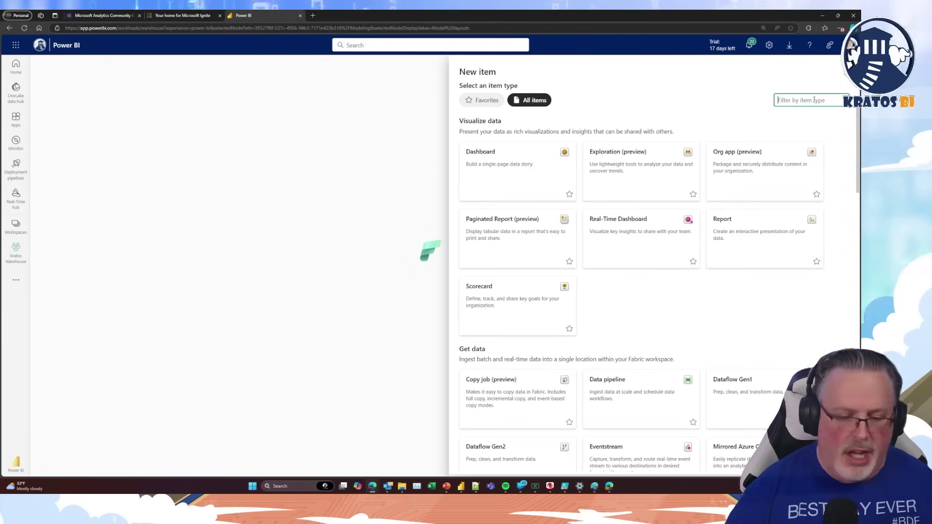
type("ware")
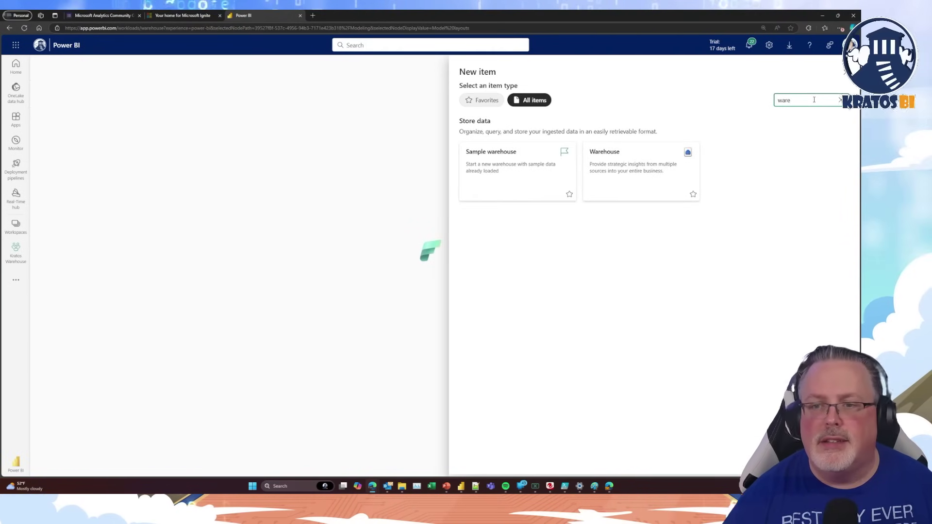
left_click(618, 166)
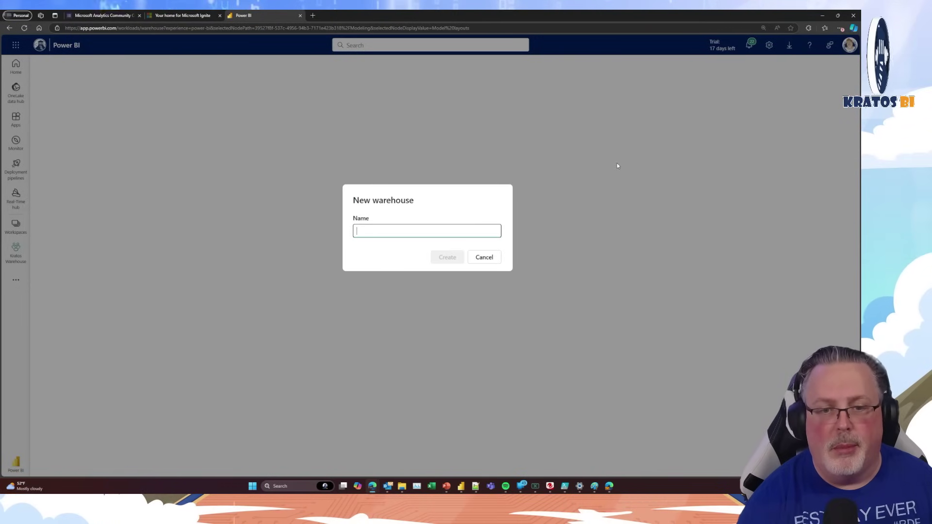
type("Kr")
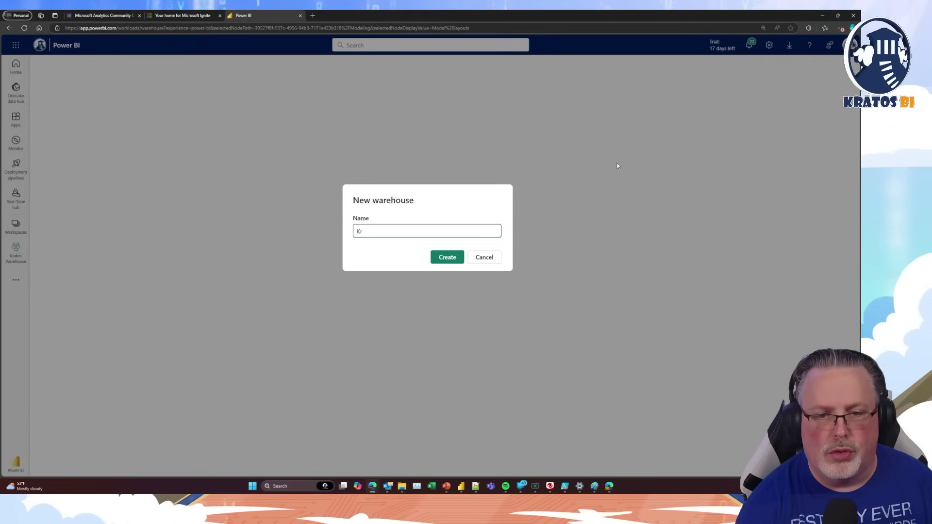
type("atosBID")
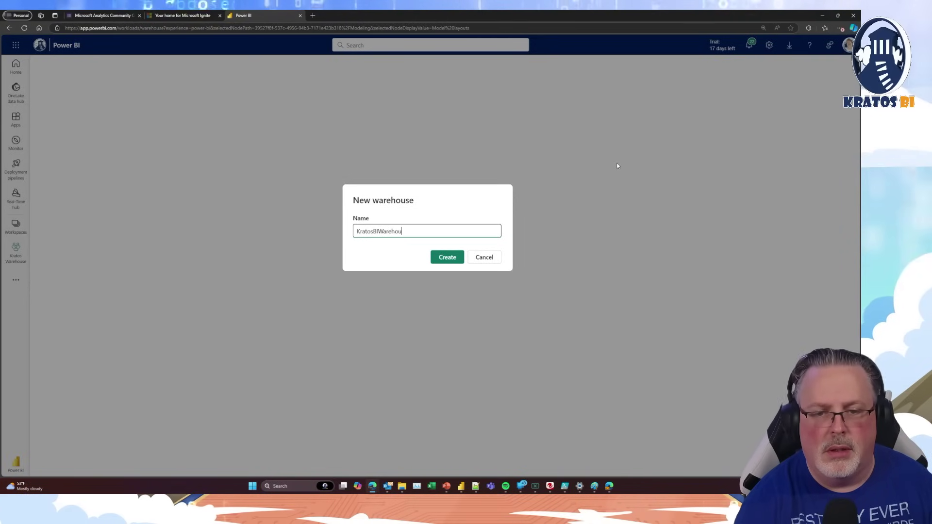
left_click(447, 258)
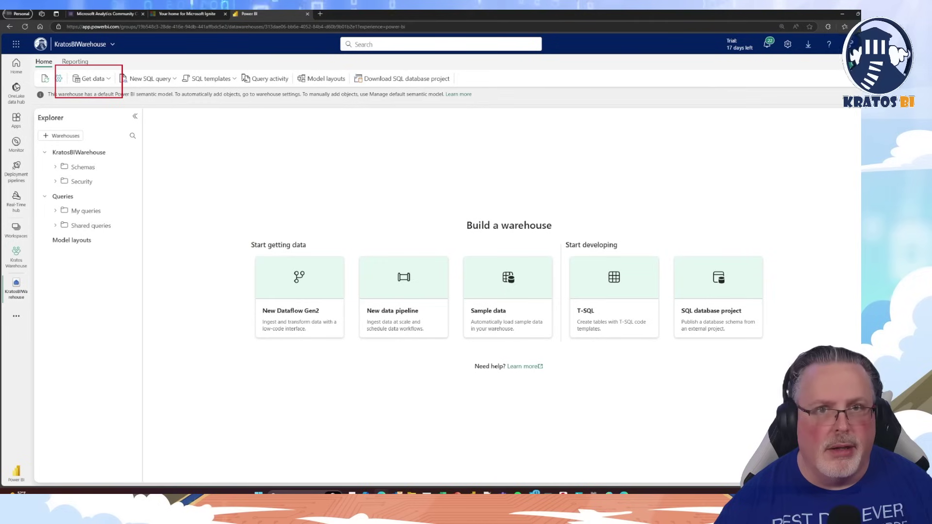
Step: Start a new Dataflow Gen2 from the warehouse and choose SQL Server database as its data source
left_click(95, 82)
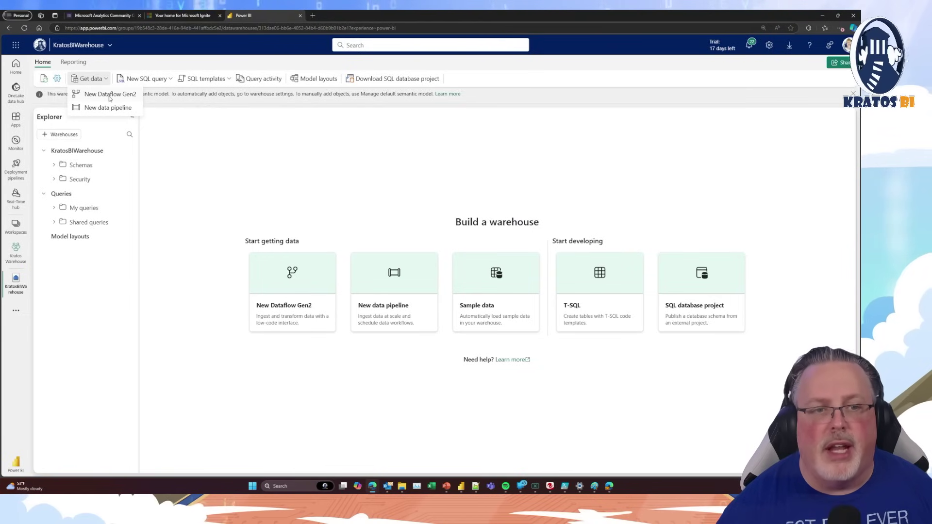
left_click(109, 97)
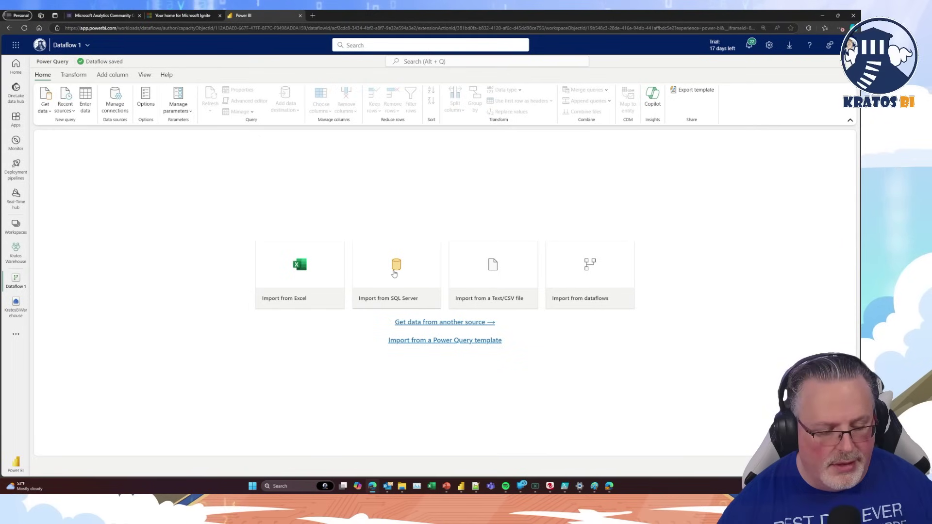
left_click(45, 106)
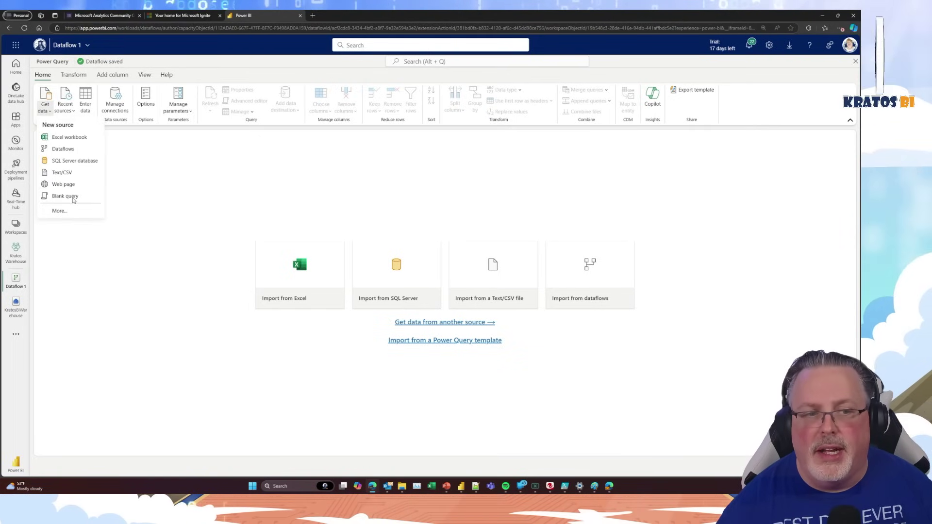
left_click(76, 163)
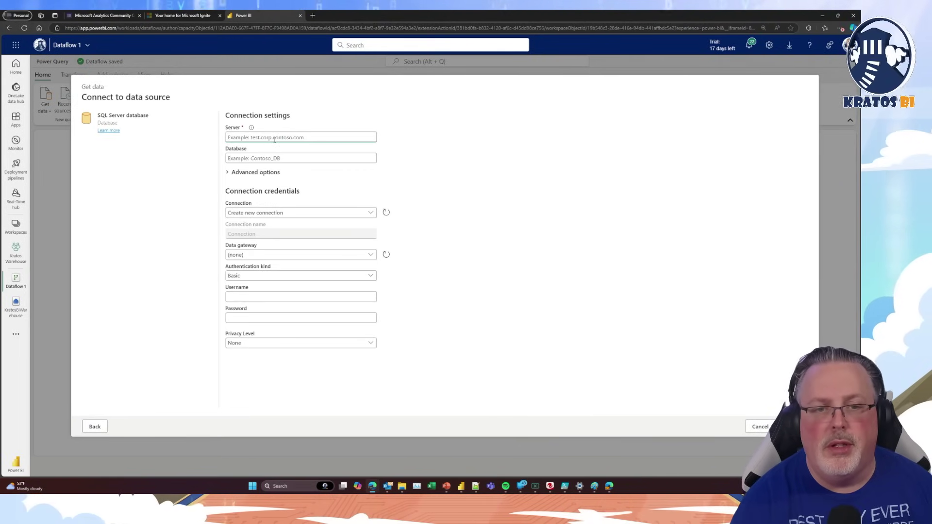
Step: Connect to the AdventureWorksDW2019 database on the localhost server using the existing on-premises connection
type("l")
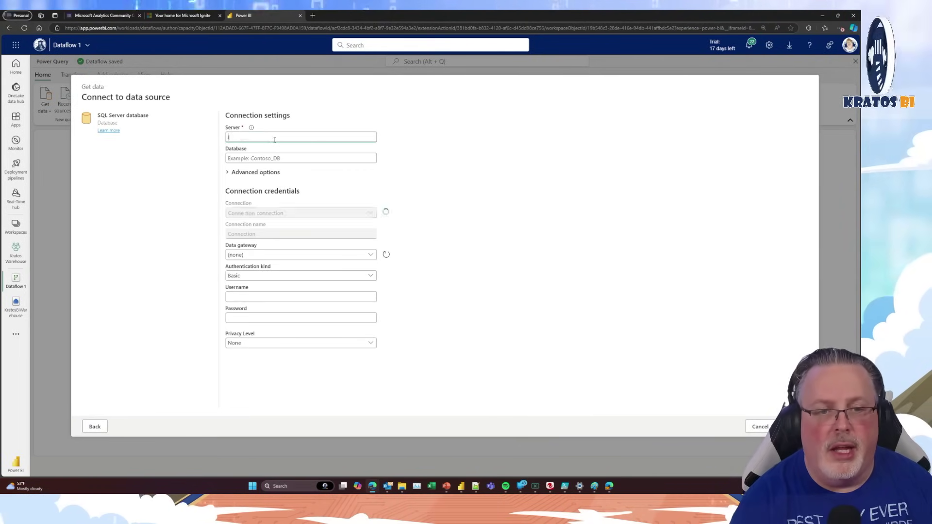
type("ocalhost")
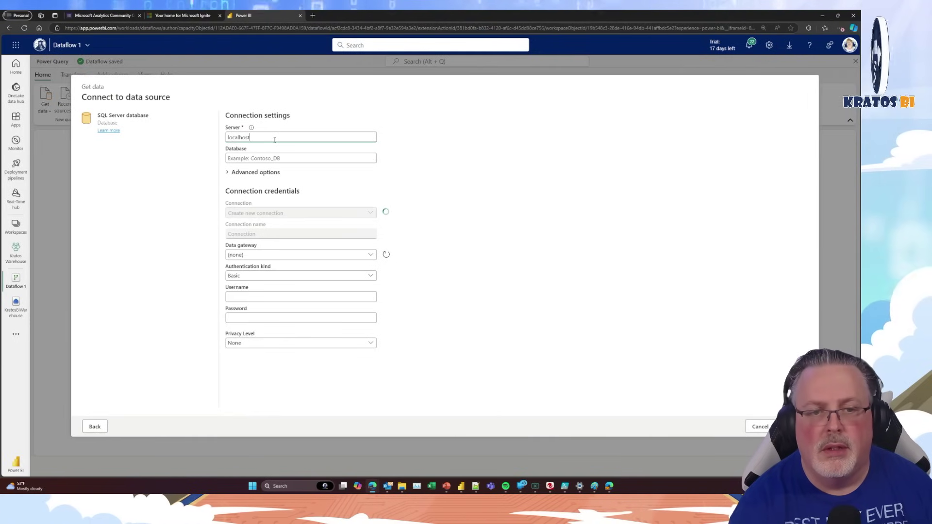
key("Tab")
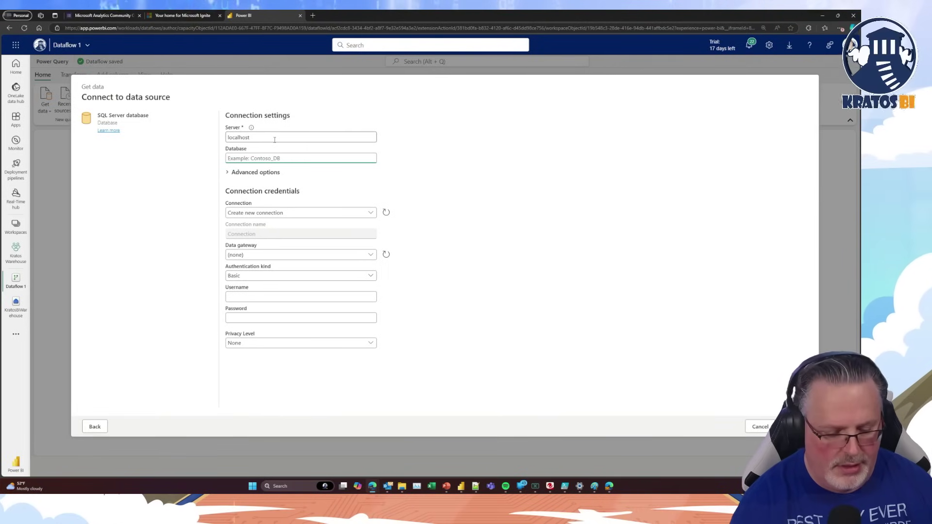
type("Adventure")
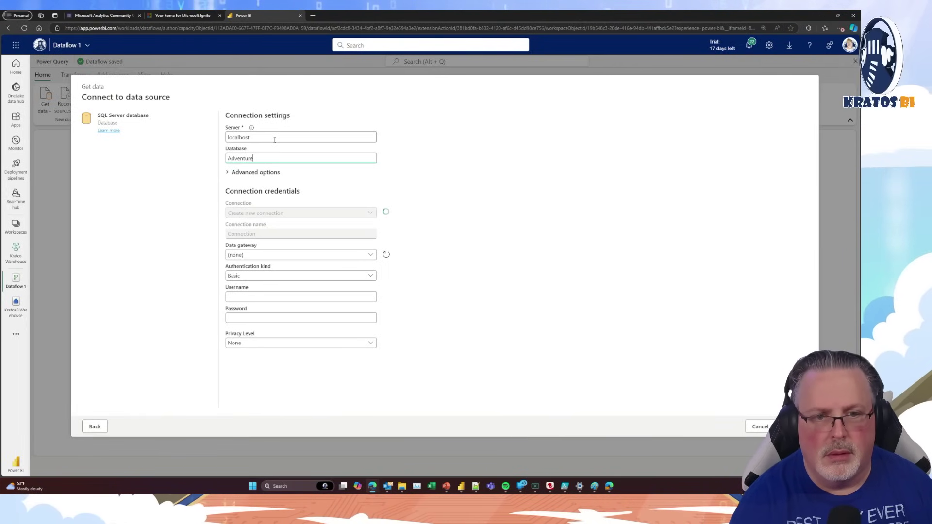
type("WorksDW")
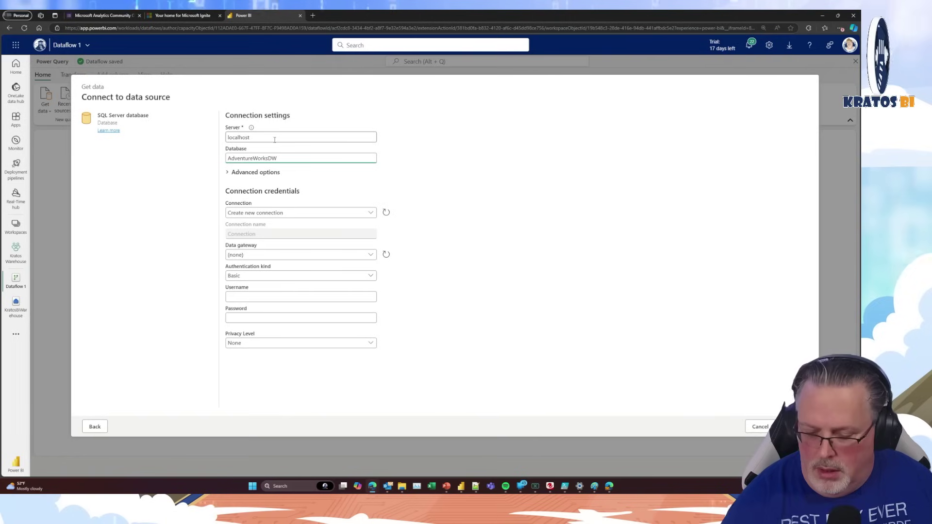
type("2019")
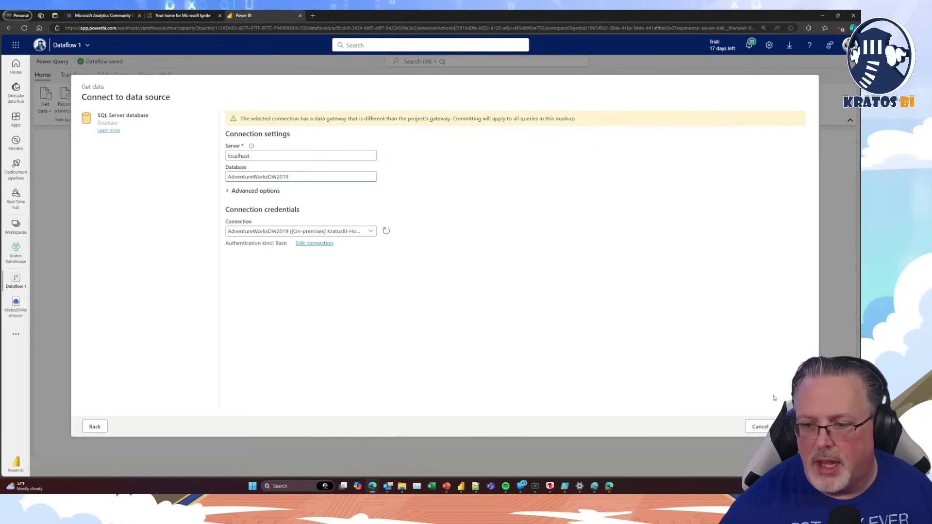
key("Return")
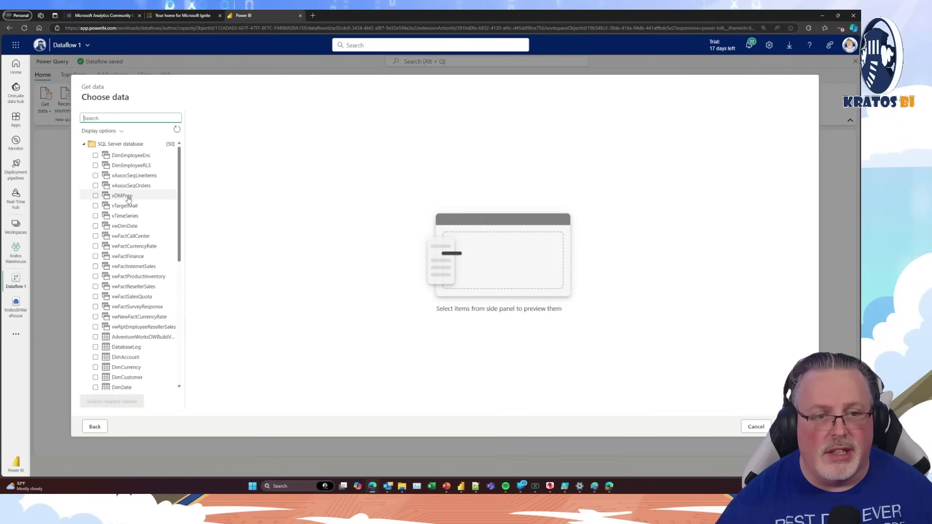
Step: Add the DimReseller and FactResellerSales tables to the dataflow as queries and display the FactResellerSales query
scroll(127, 208, "down", 5)
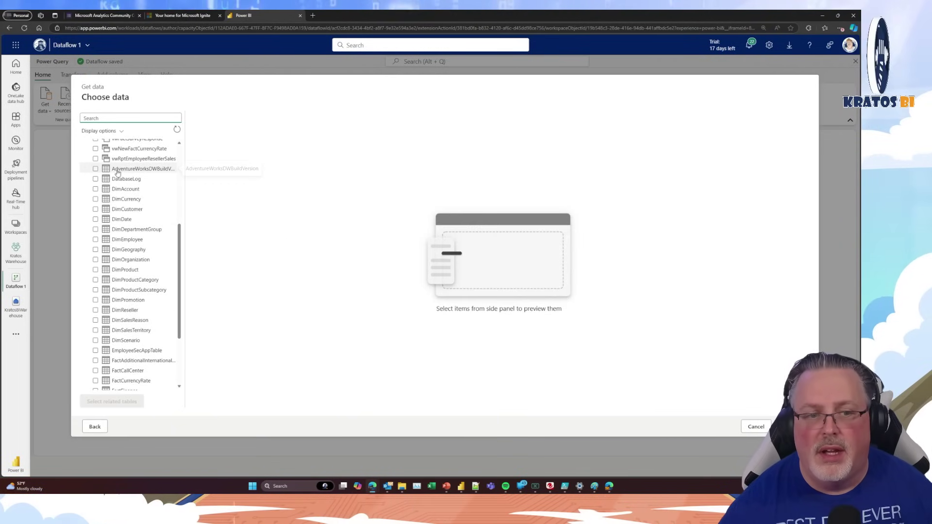
scroll(124, 208, "down", 3)
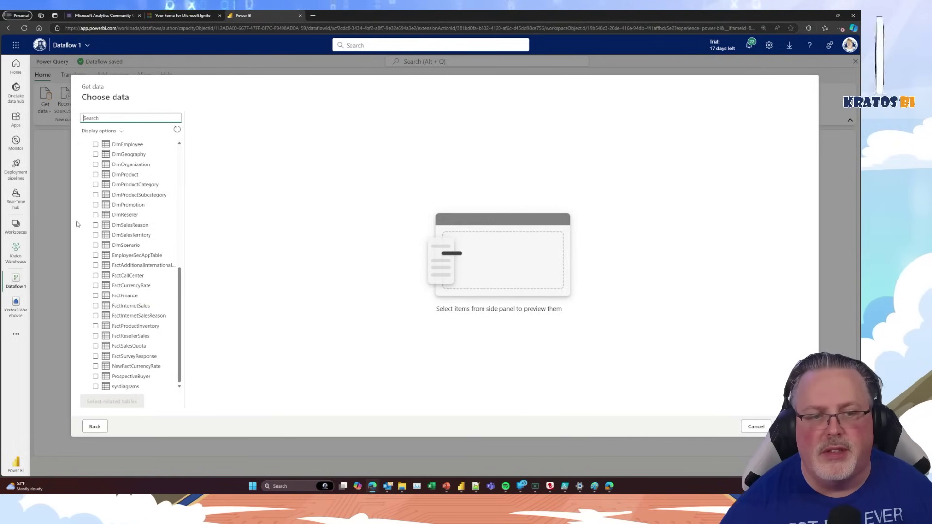
left_click(95, 216)
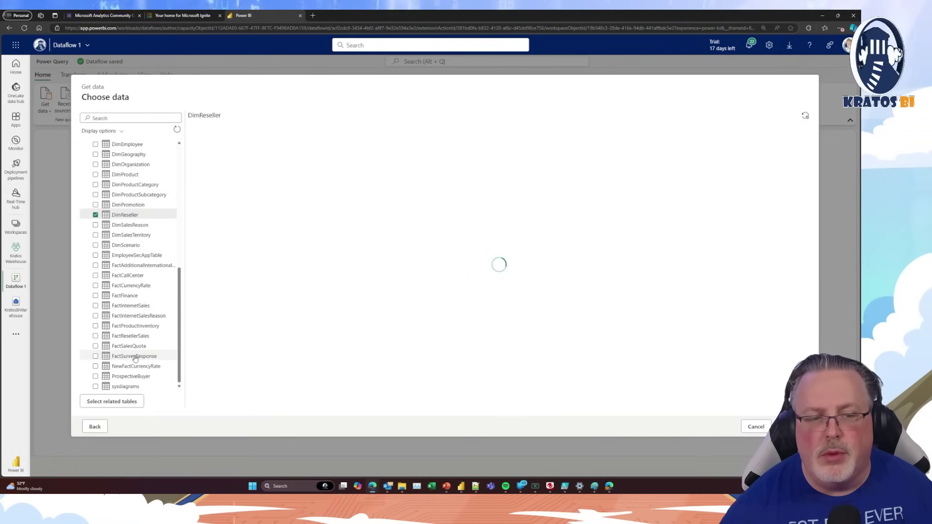
left_click(96, 337)
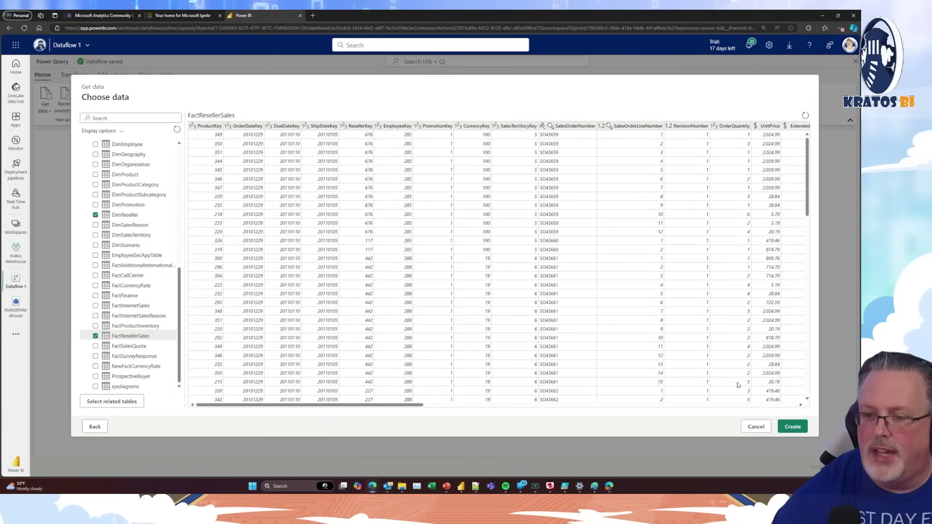
left_click(792, 427)
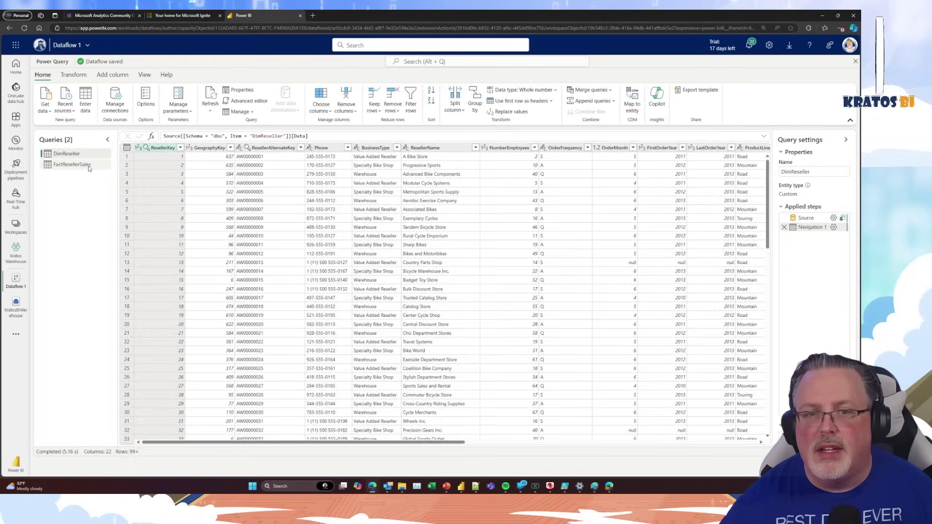
left_click(73, 165)
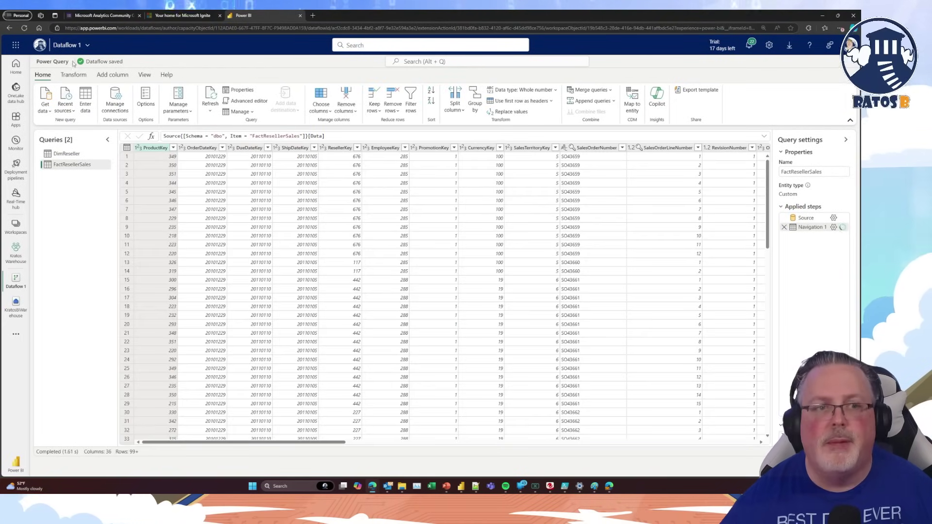
Step: Rename the dataflow as Reseller Dataflow and publish it
left_click(68, 46)
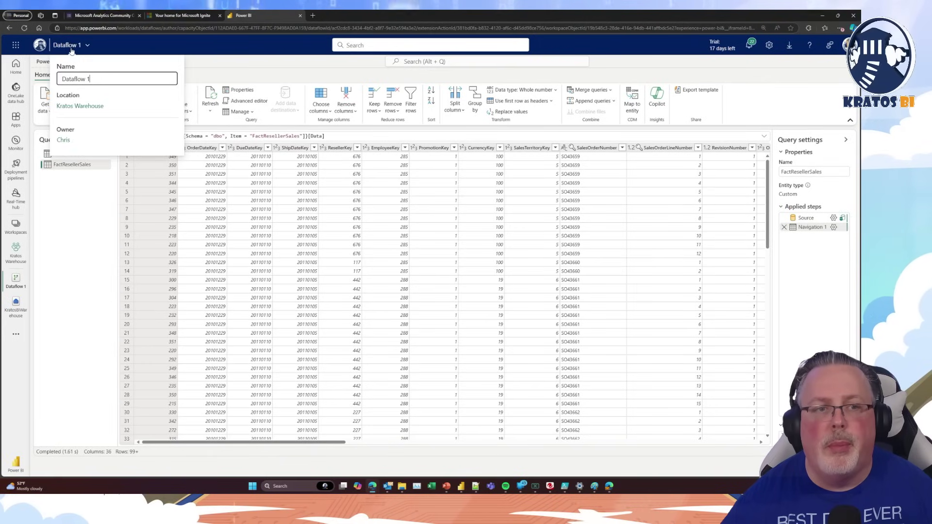
left_click_drag(107, 78, 36, 74)
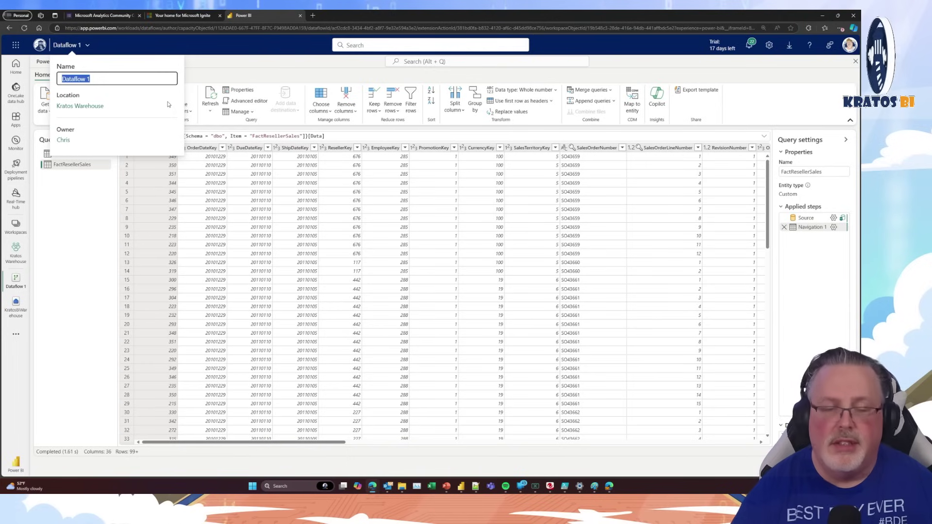
type("Res")
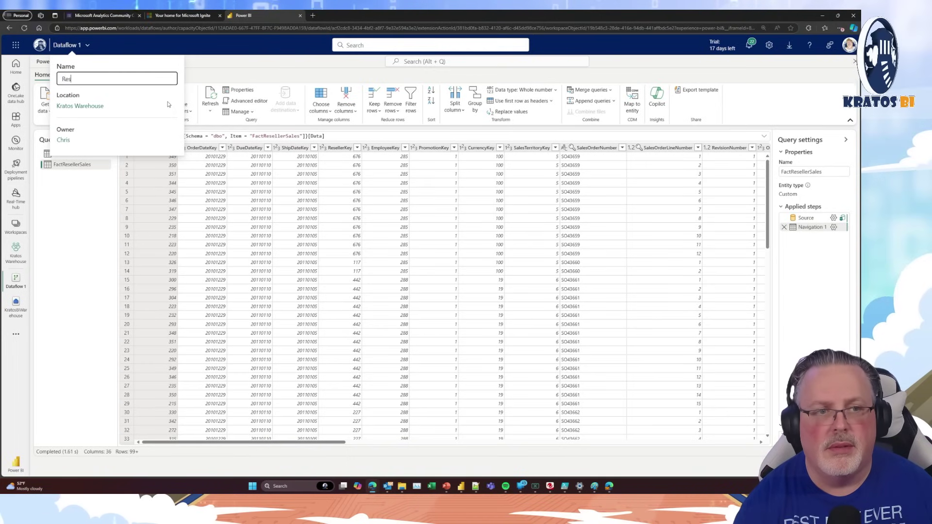
type("eller Dataflow")
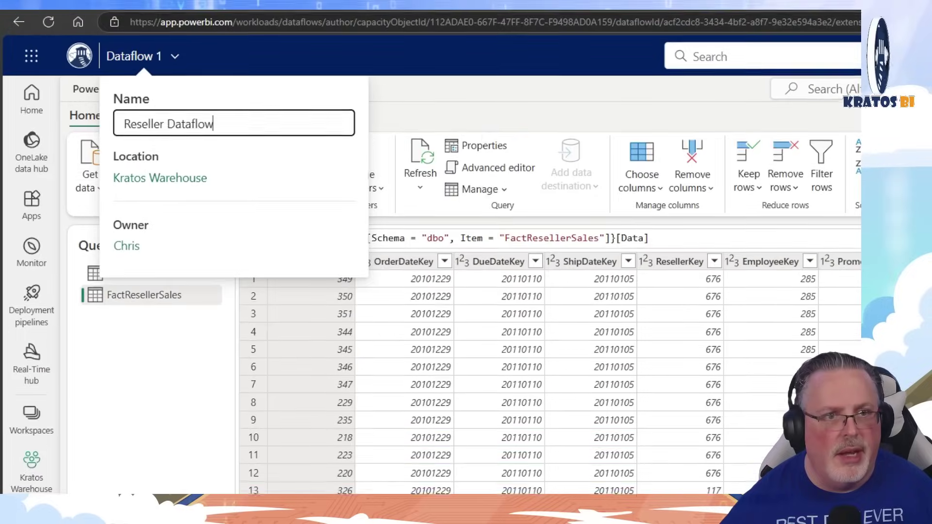
left_click_drag(99, 53, 385, 265)
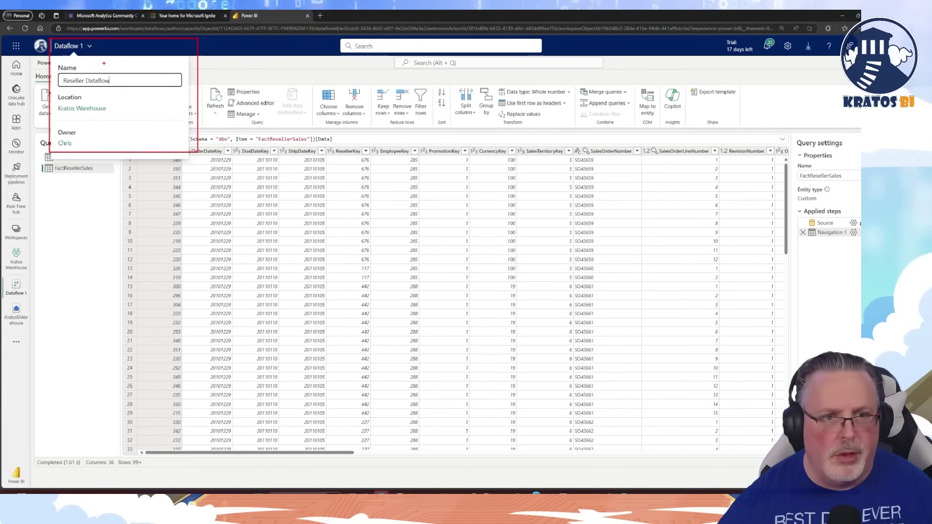
key("Return")
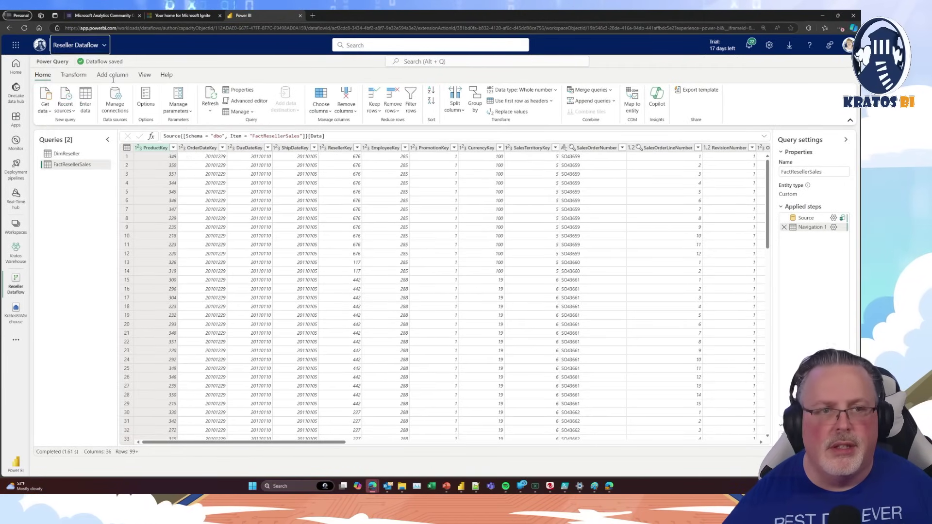
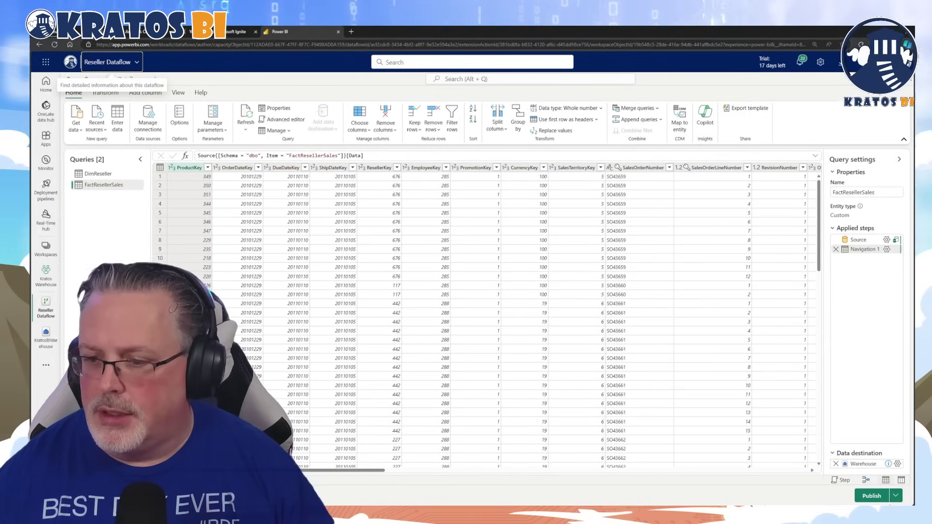
left_click(871, 495)
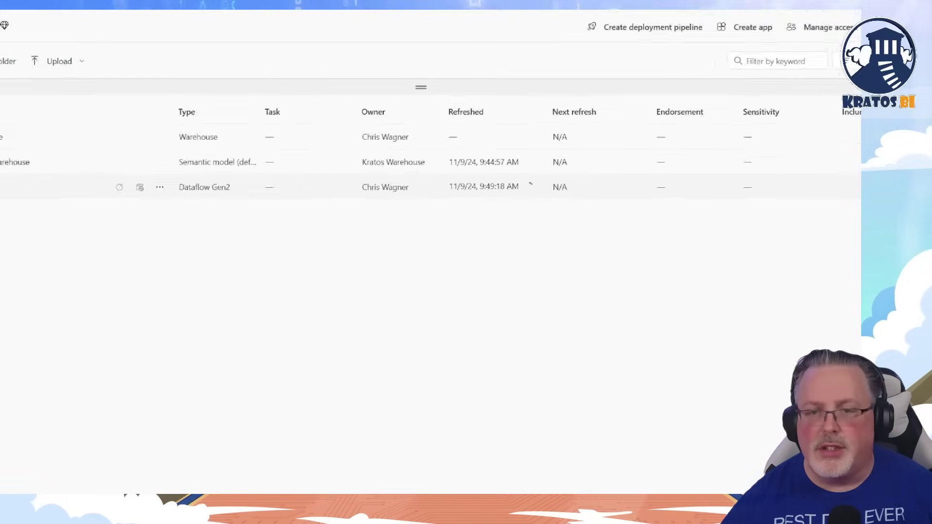
mouse_move(414, 182)
left_mouse_down()
mouse_move(518, 245)
mouse_move(598, 259)
left_mouse_up()
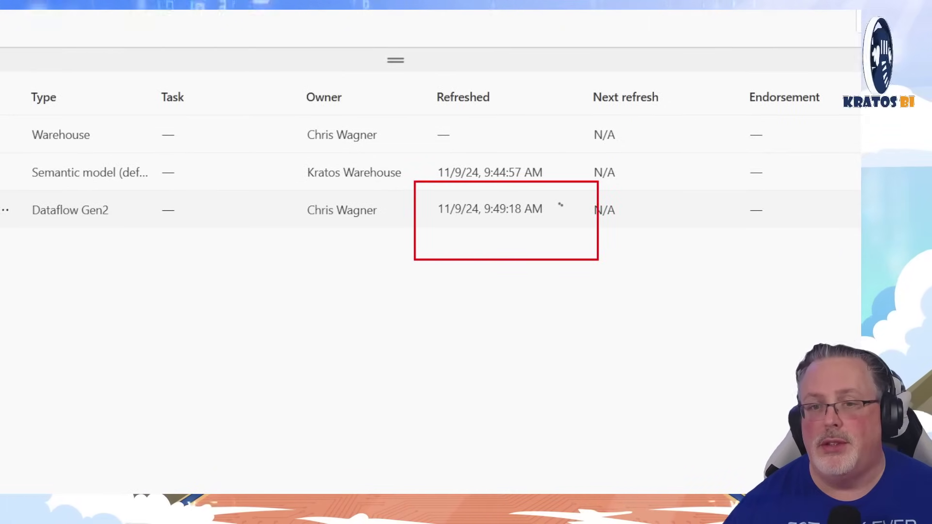
key("Escape")
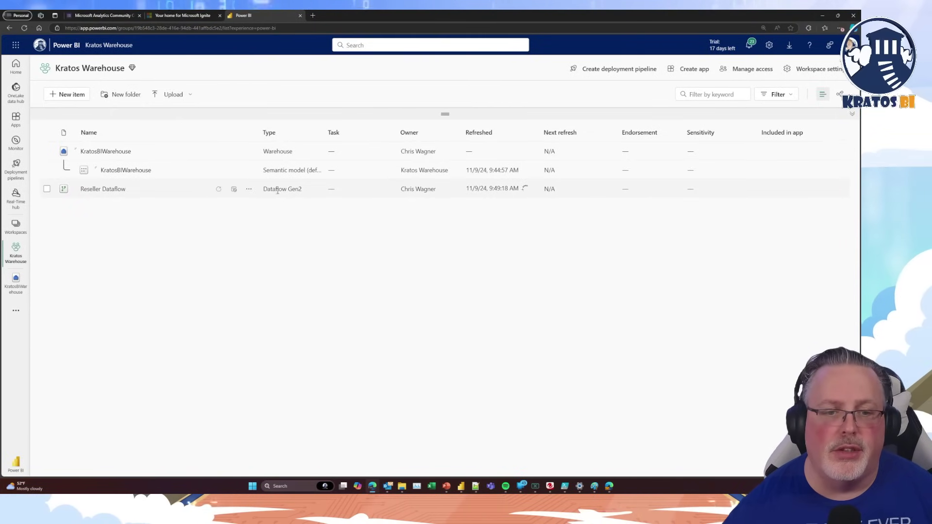
Step: Open the settings of Reseller Dataflow, enlarge the page and expand its refresh options
left_click(250, 190)
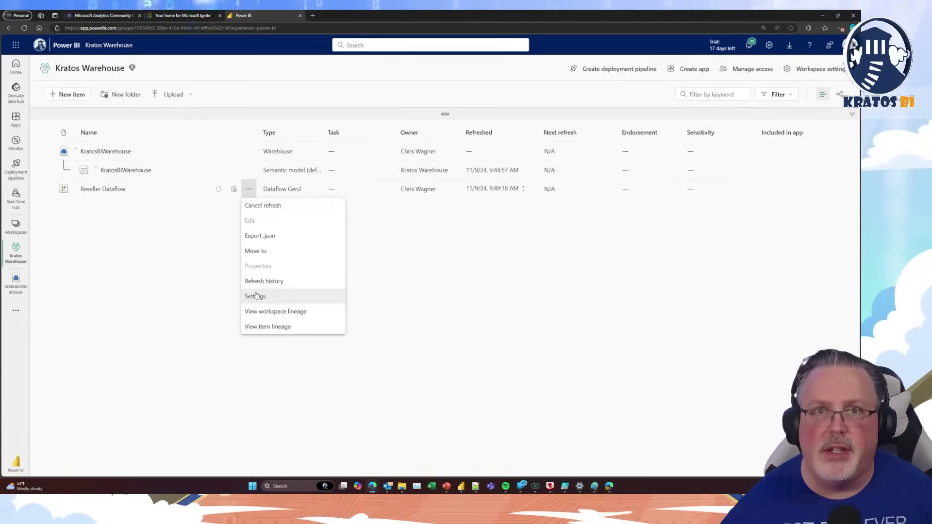
left_click(256, 296)
key("ctrl+plus")
key("ctrl+plus")
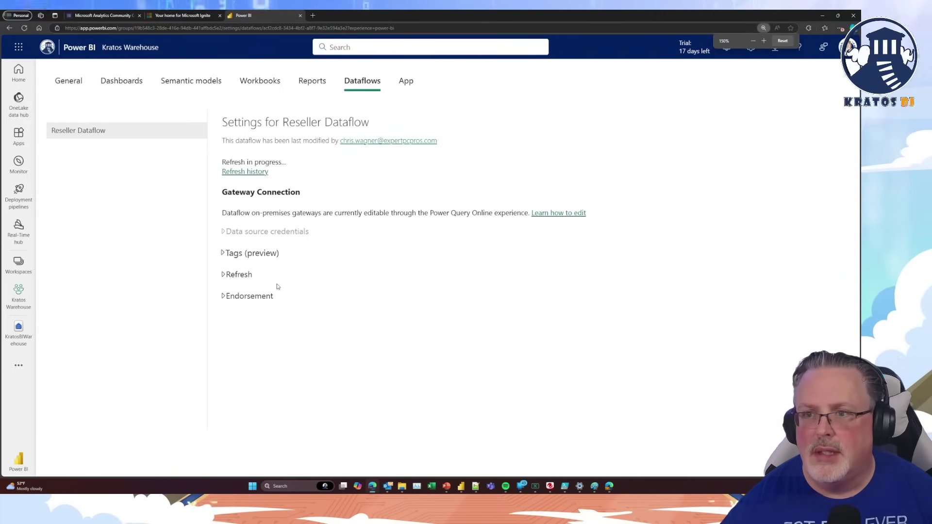
left_click(223, 275)
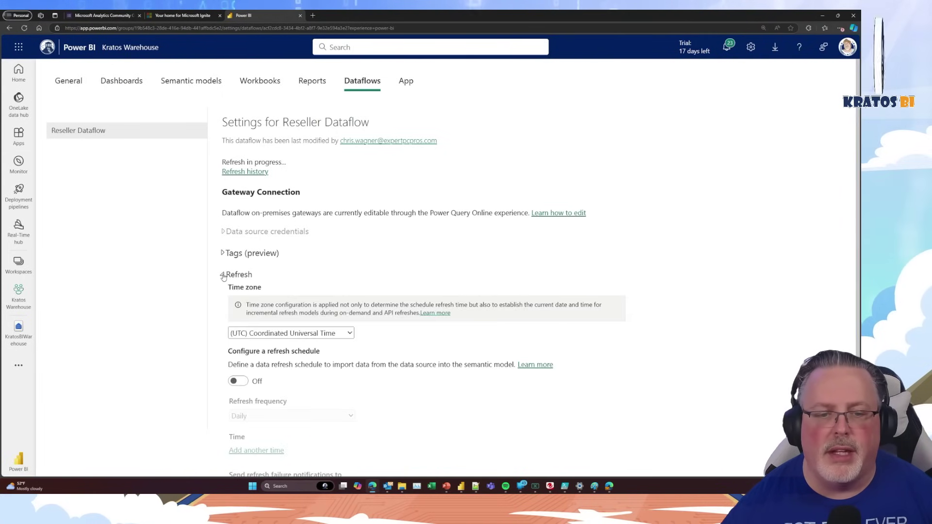
scroll(242, 250, "down", 2)
scroll(288, 208, "down", 1)
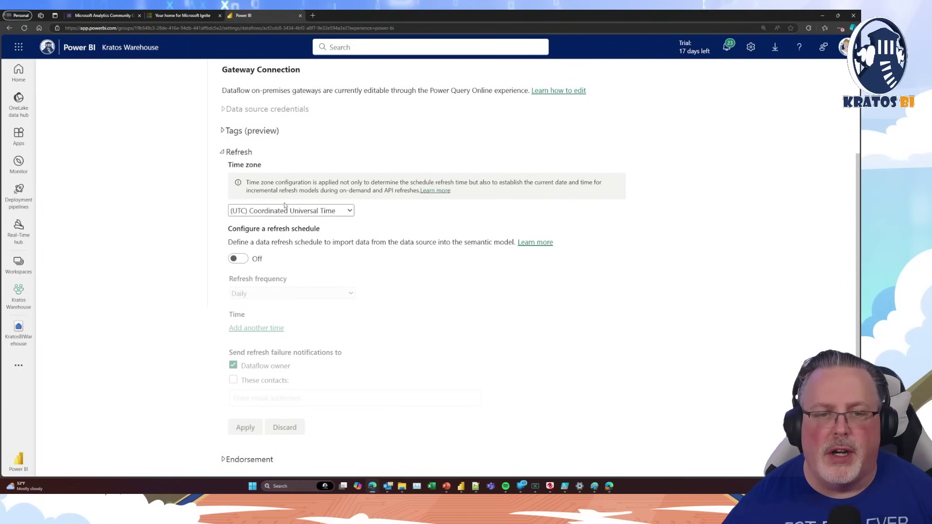
Step: Set the refresh time zone to (UTC-06:00) Central Time (US and Canada) and turn on the refresh schedule with a Daily frequency
left_click(348, 211)
scroll(318, 269, "up", 3)
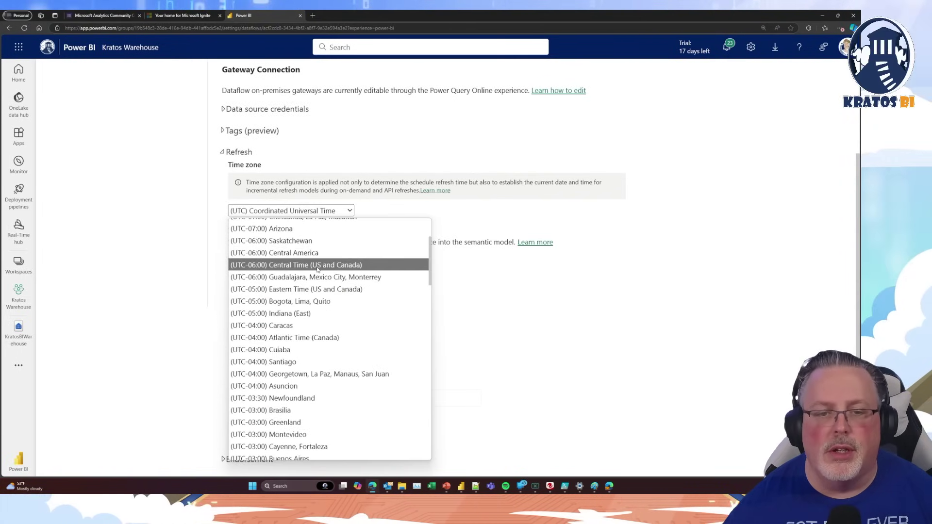
left_click(318, 265)
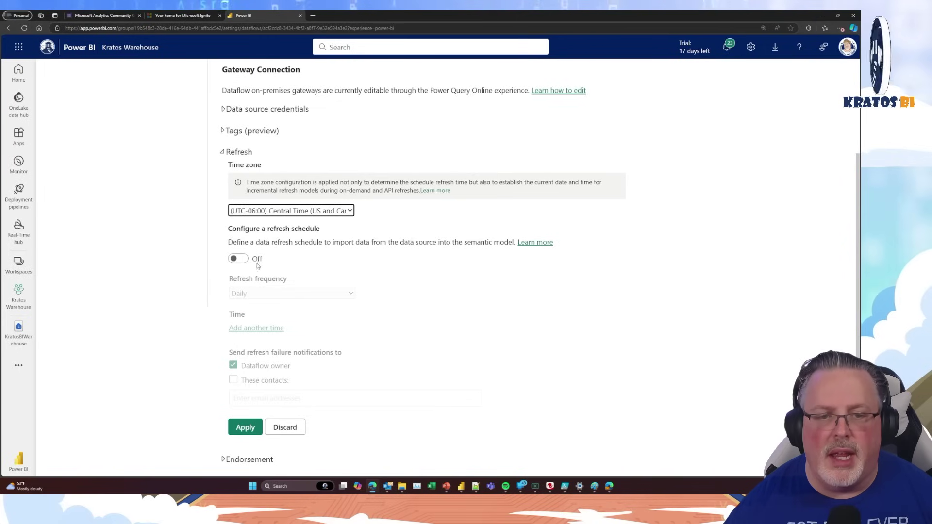
left_click(242, 259)
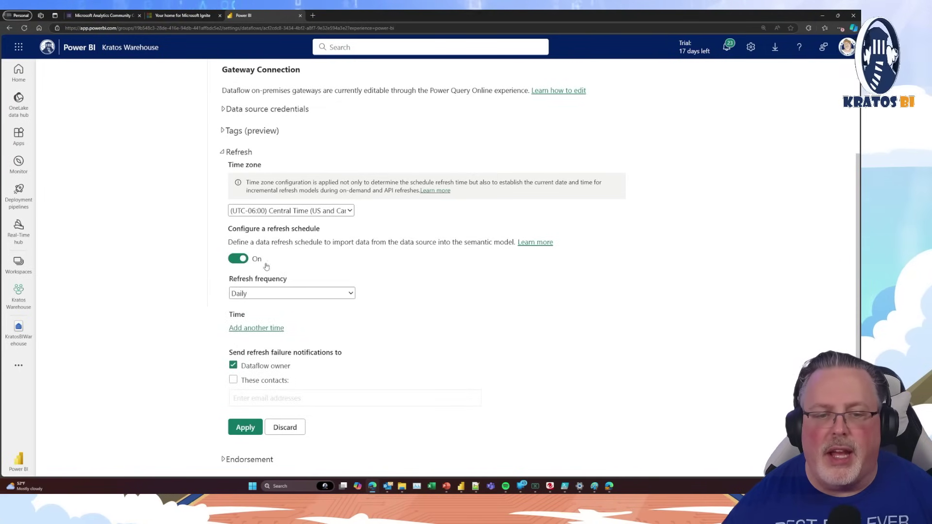
left_click(324, 293)
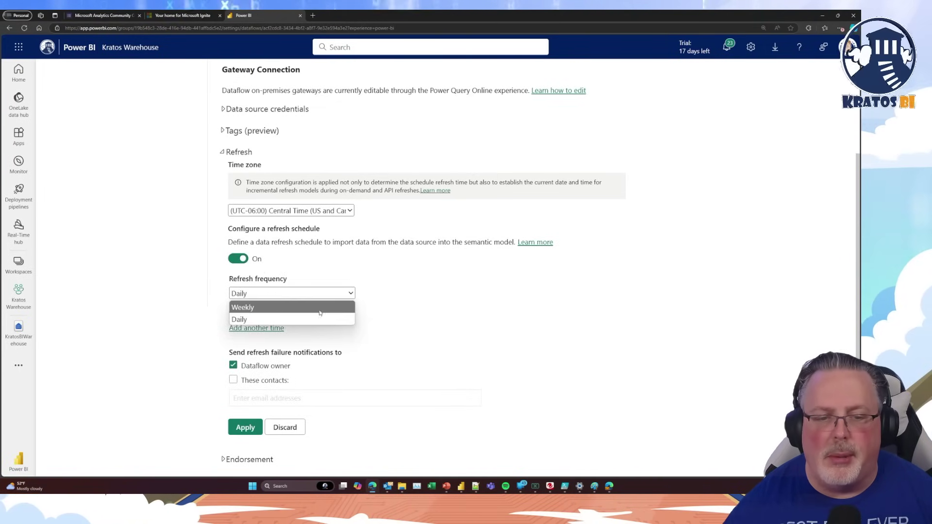
left_click(347, 320)
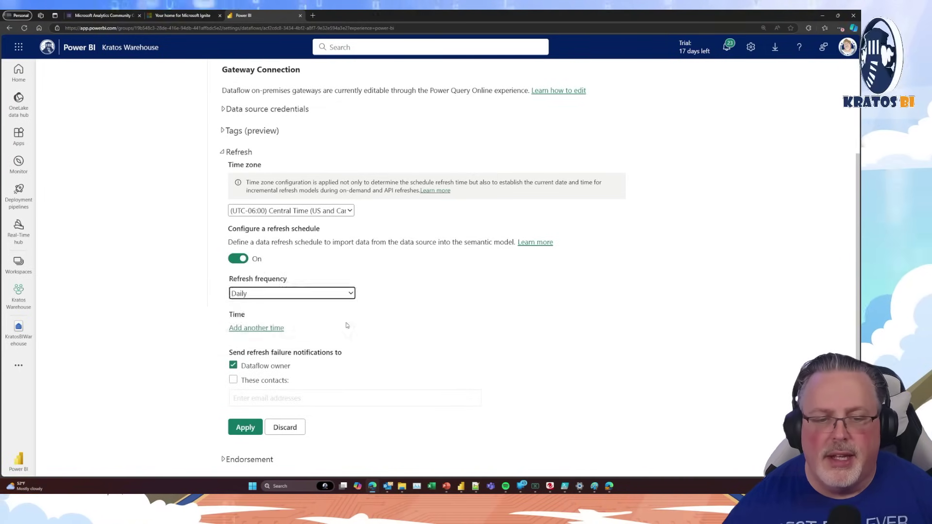
Step: Add a scheduled refresh time of 5:00 AM for the dataflow
left_click(256, 328)
left_click(241, 329)
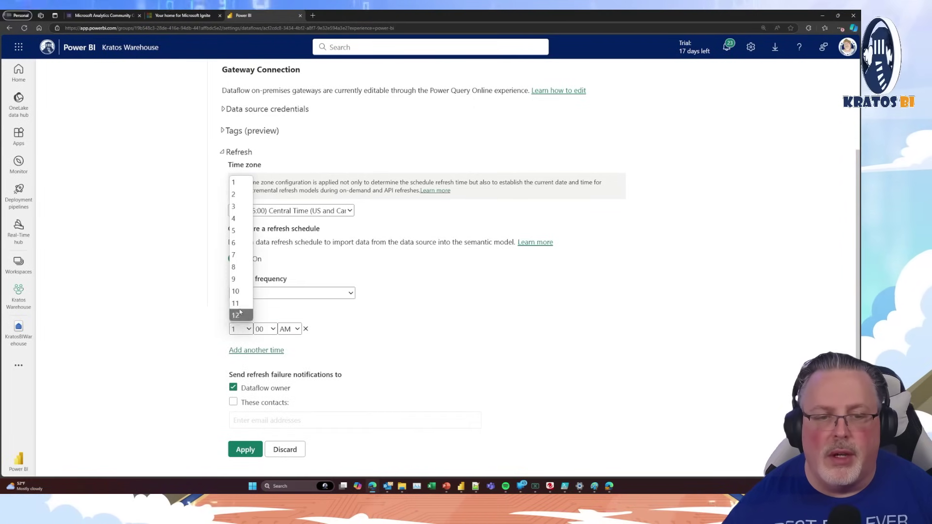
left_click(238, 230)
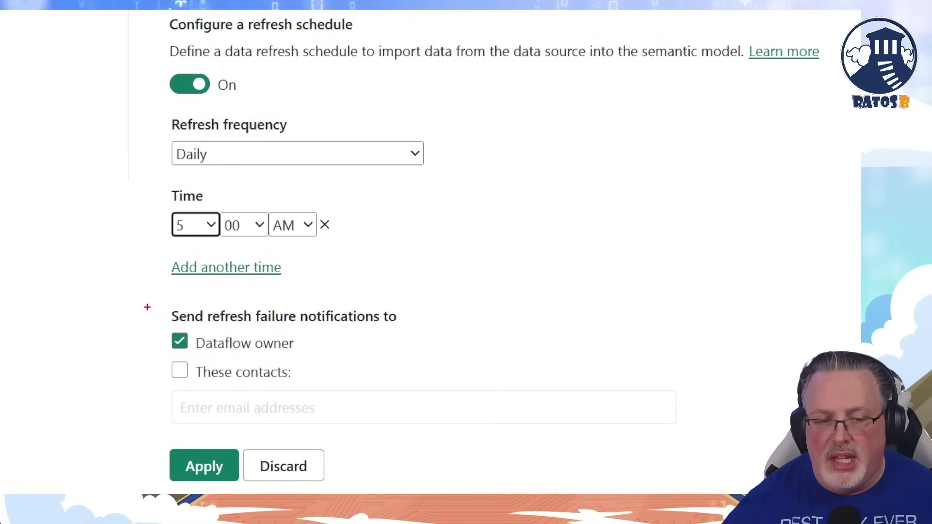
left_click_drag(147, 306, 358, 379)
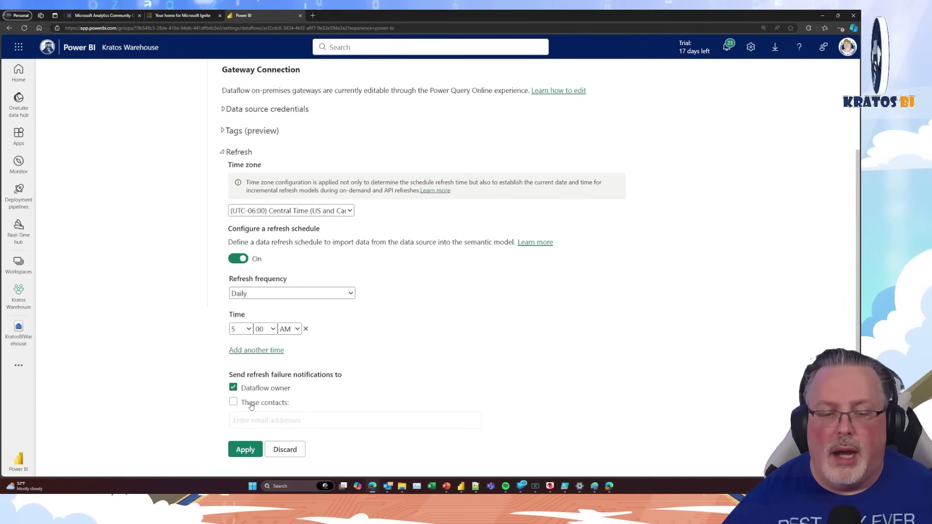
Step: Add a contact to the refresh failure notifications and apply the refresh settings
left_click(251, 406)
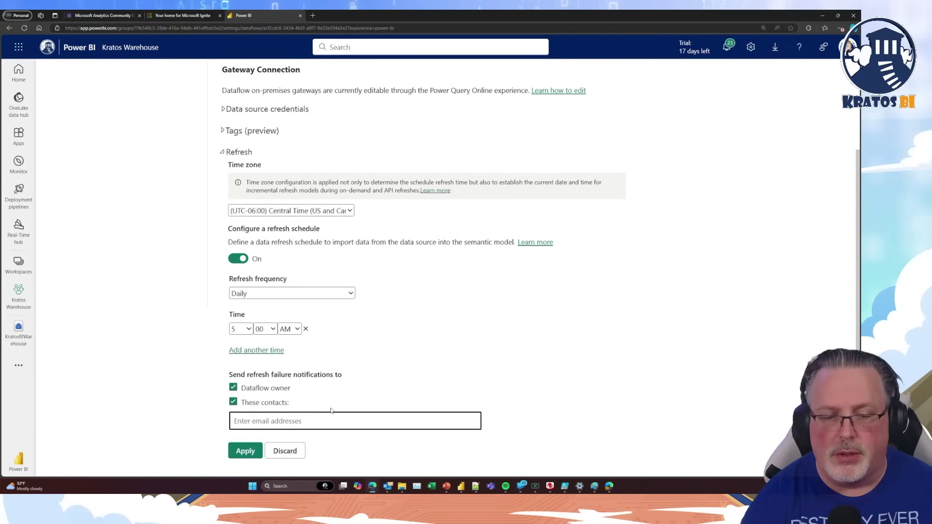
type("luch")
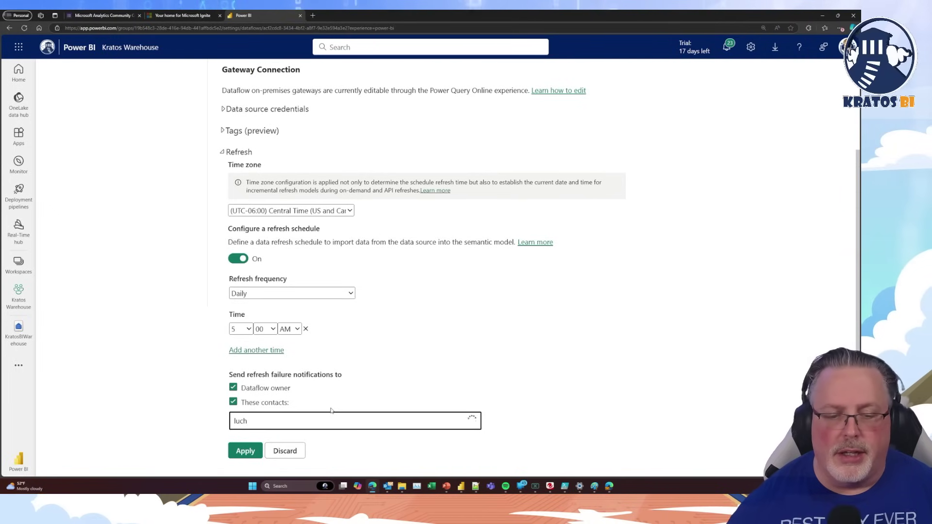
left_click(321, 441)
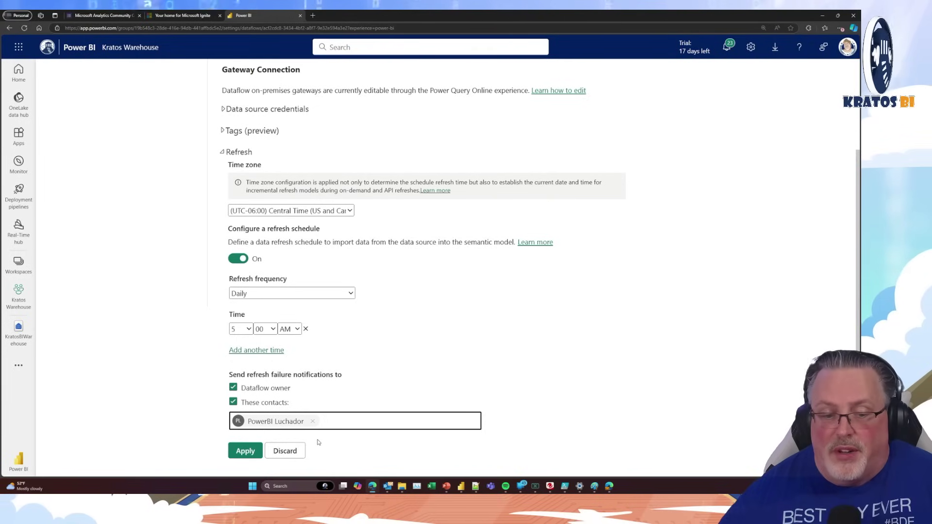
left_click(247, 451)
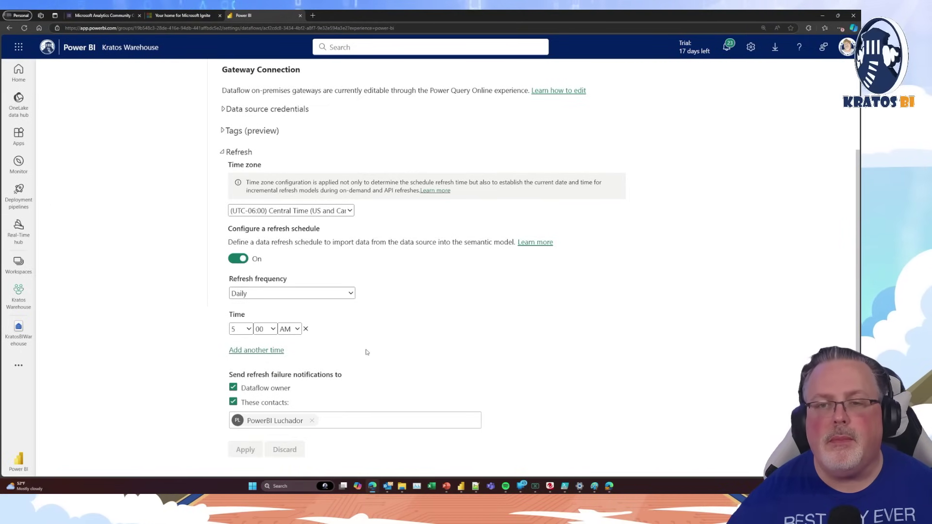
Step: Return to the Kratos Warehouse workspace and check when Reseller Dataflow is next scheduled to refresh
left_click(20, 299)
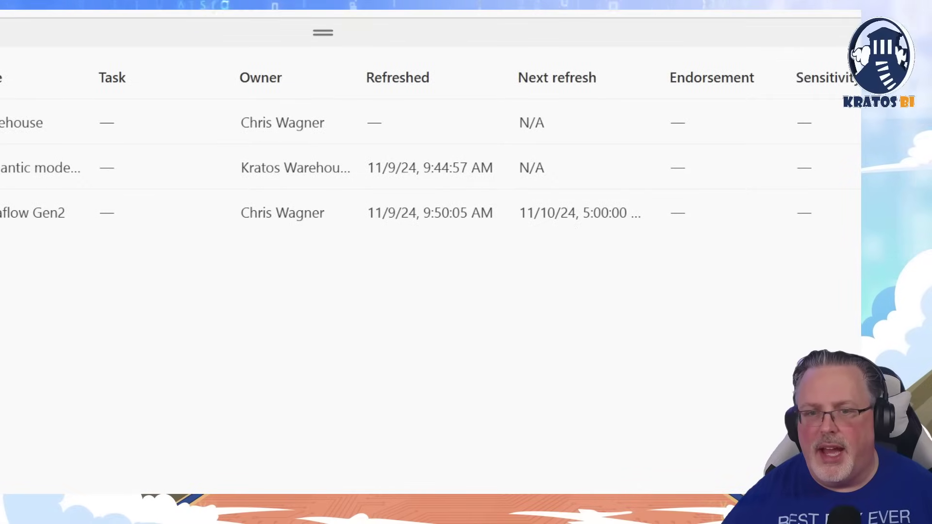
left_click_drag(500, 185, 674, 233)
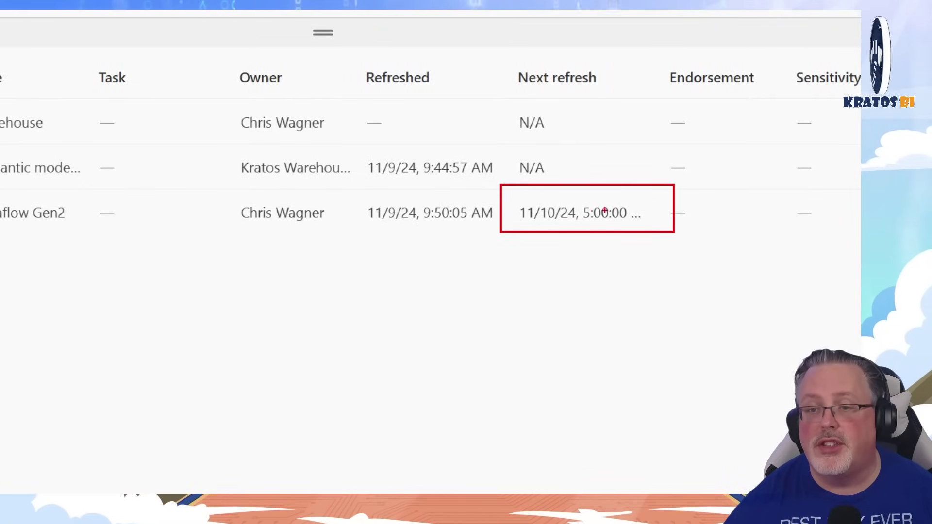
left_click_drag(602, 265, 595, 224)
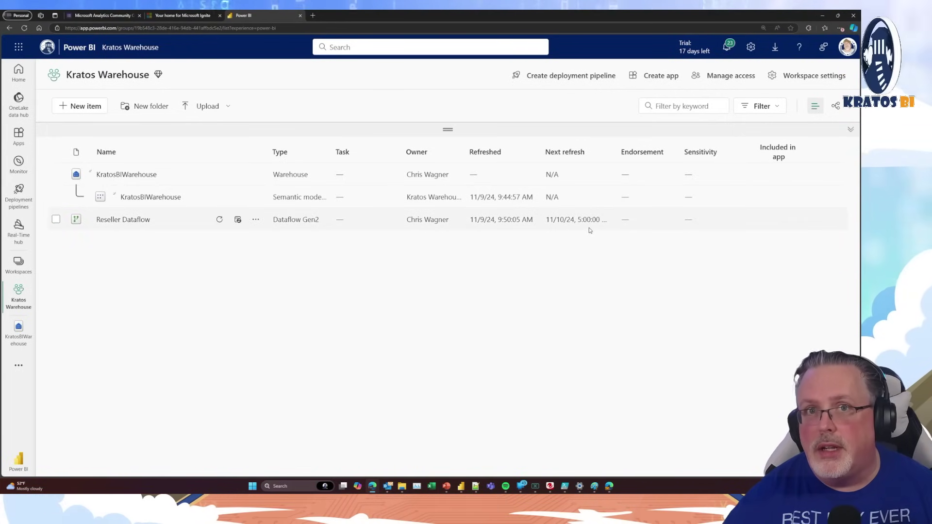
Step: Open KratosBIWarehouse, expand the dbo schema's tables, and preview the data in DimReseller and FactResellerSales
left_click(20, 330)
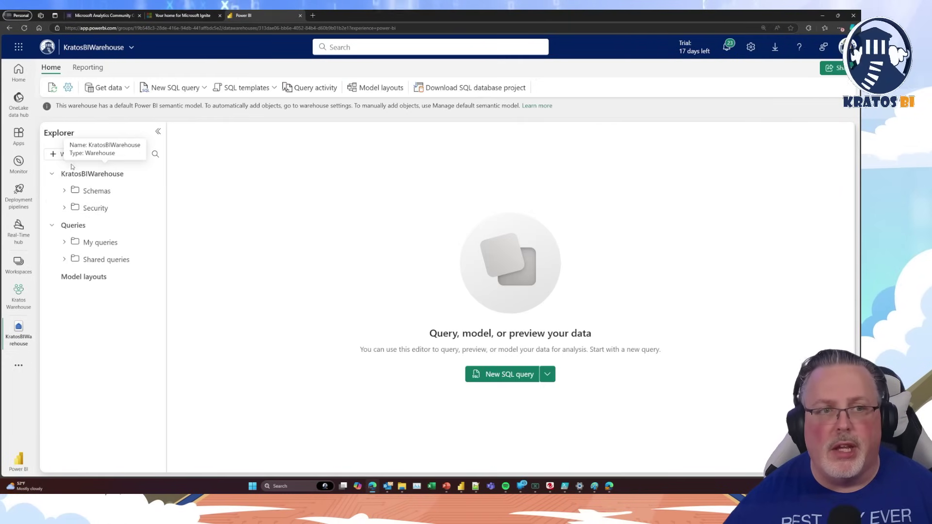
left_click(64, 191)
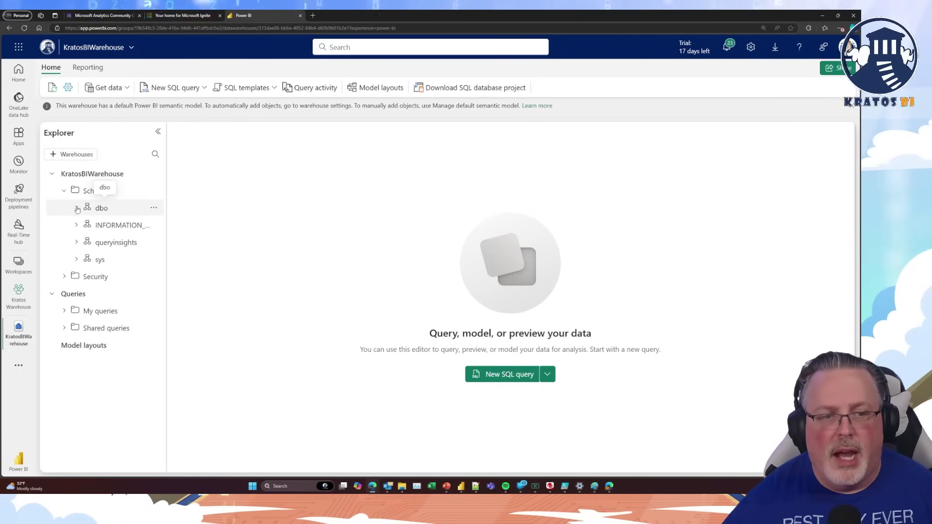
left_click(77, 208)
left_click(90, 224)
left_click_drag(166, 252, 246, 252)
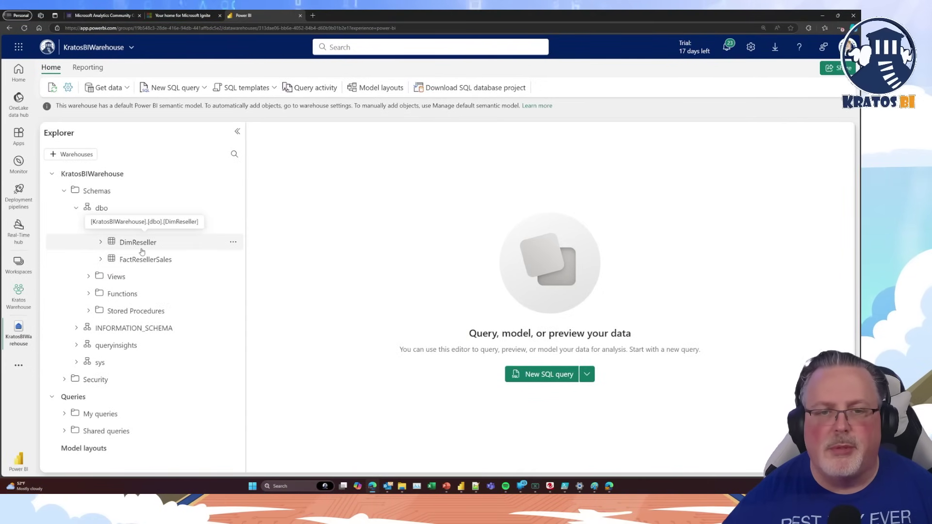
left_click(140, 245)
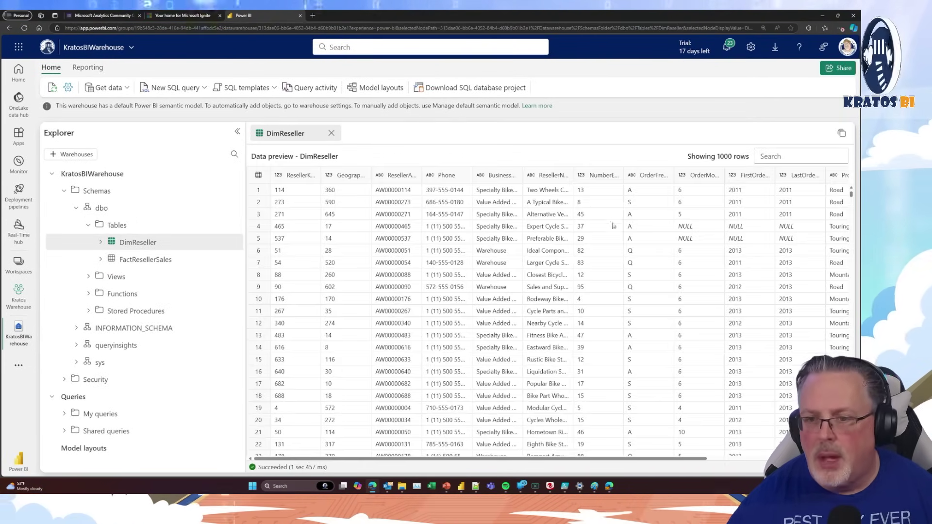
left_click(154, 262)
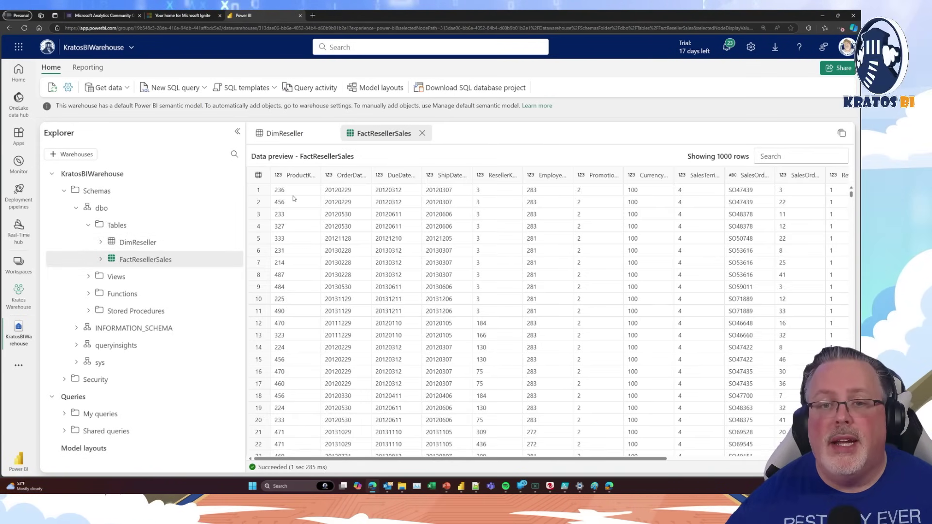
Step: Open the warehouse's model layouts and reload the page to load the table cards
left_click(371, 88)
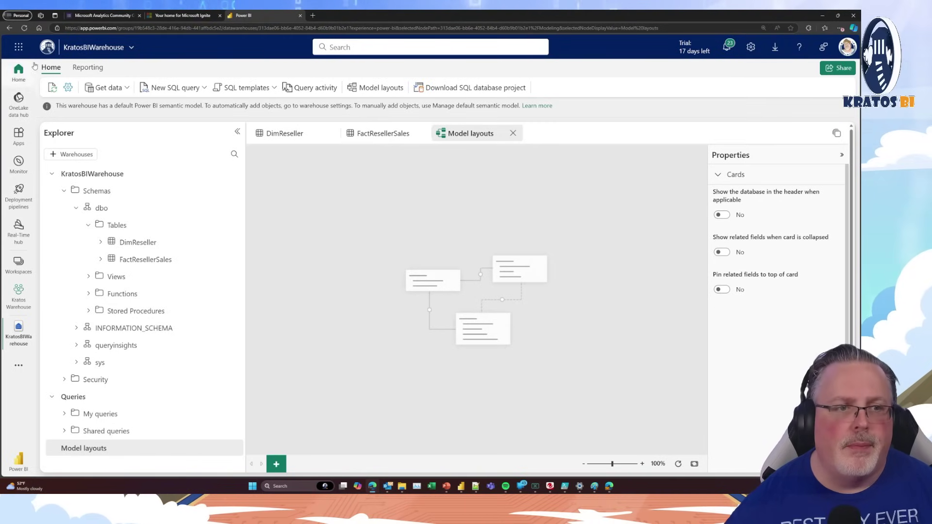
left_click(25, 28)
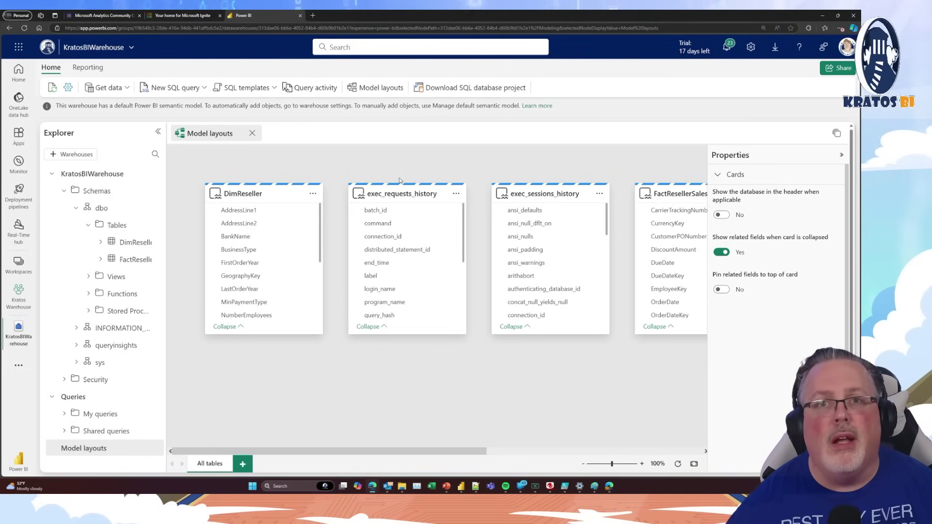
Step: Hide exec_requests_history and exec_sessions_history, and rearrange the cards so FactResellerSales sits beside DimReseller with the hidden tables below
left_click(441, 196)
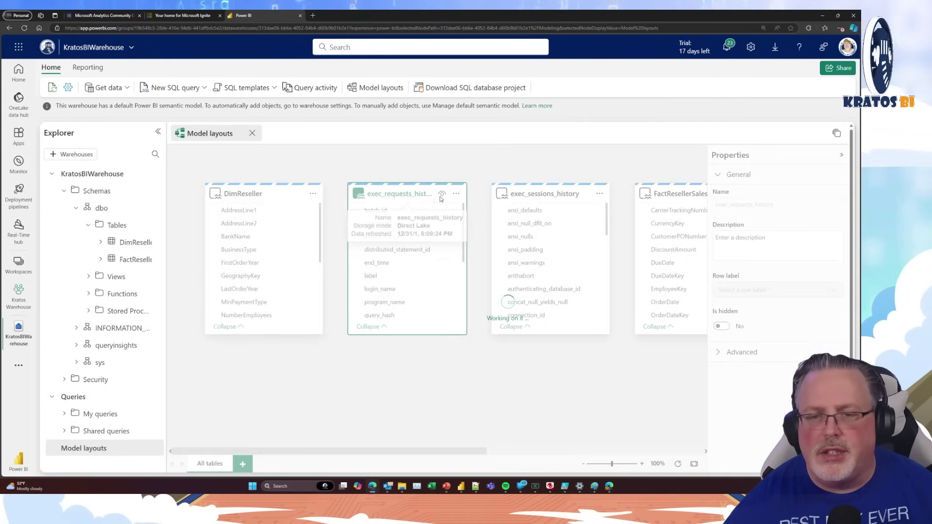
left_click_drag(427, 194, 293, 370)
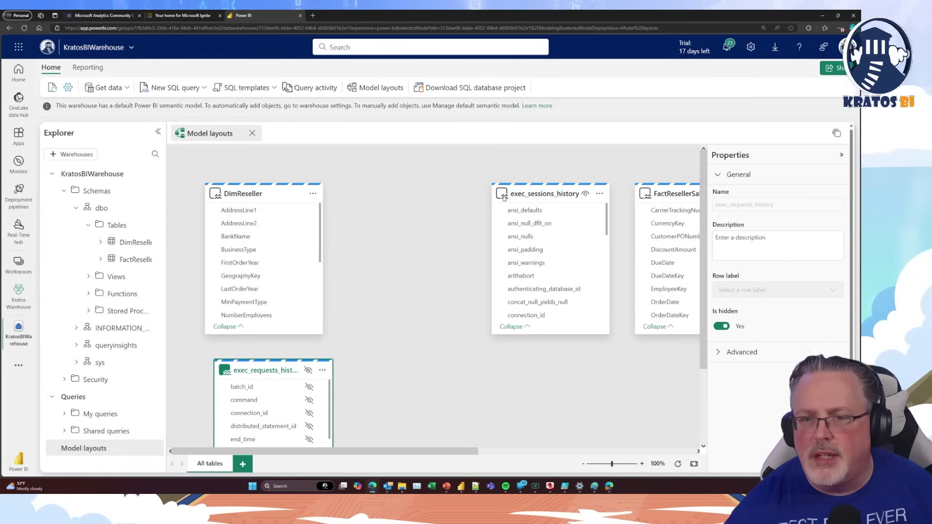
left_click(585, 194)
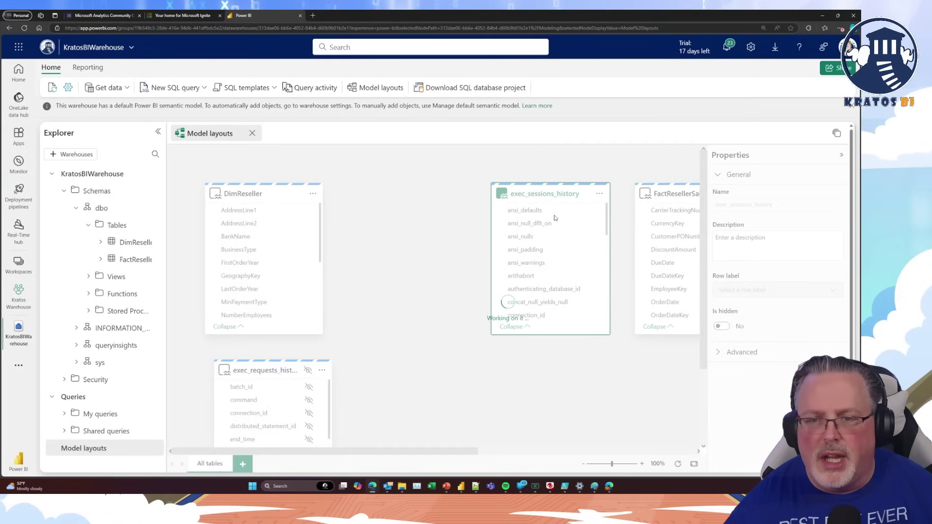
left_click_drag(540, 198, 397, 384)
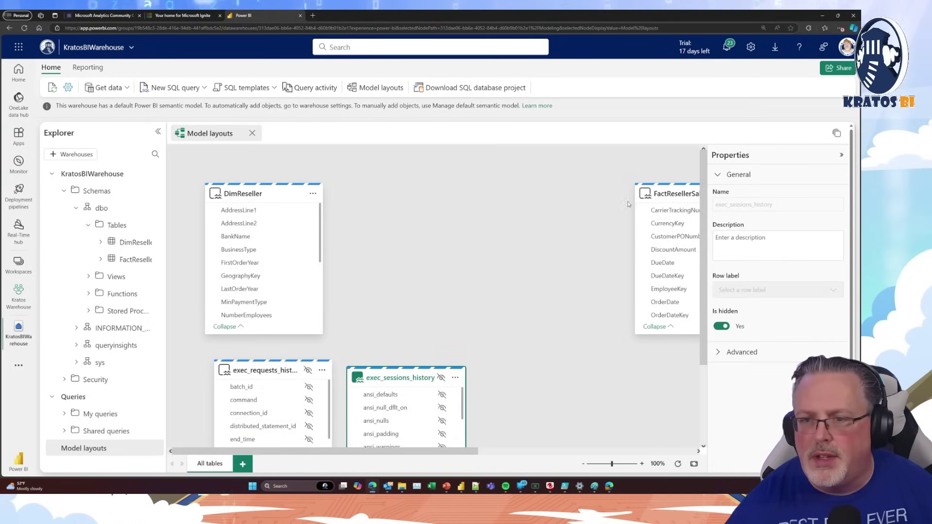
left_click_drag(670, 193, 381, 192)
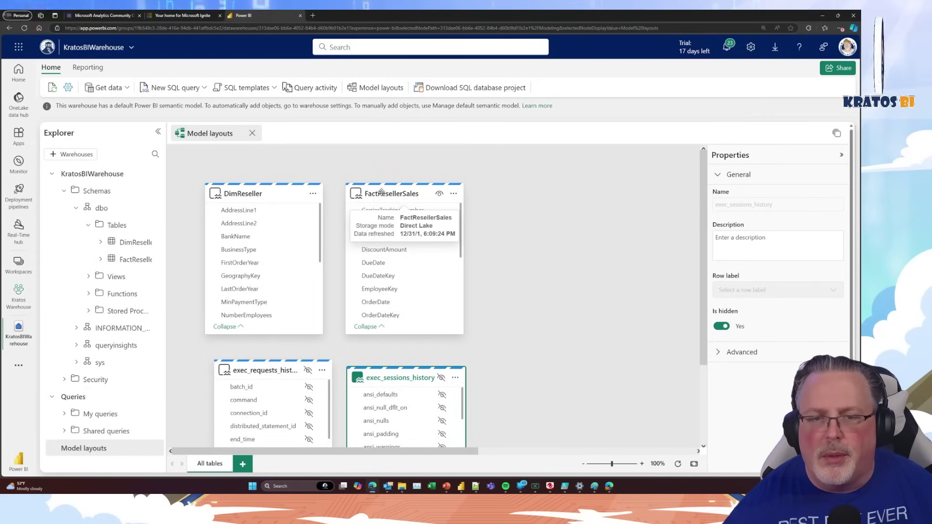
Step: Hide the frequently_run_queries table in the model layout
scroll(585, 423, "right", 5)
scroll(585, 423, "right", 4)
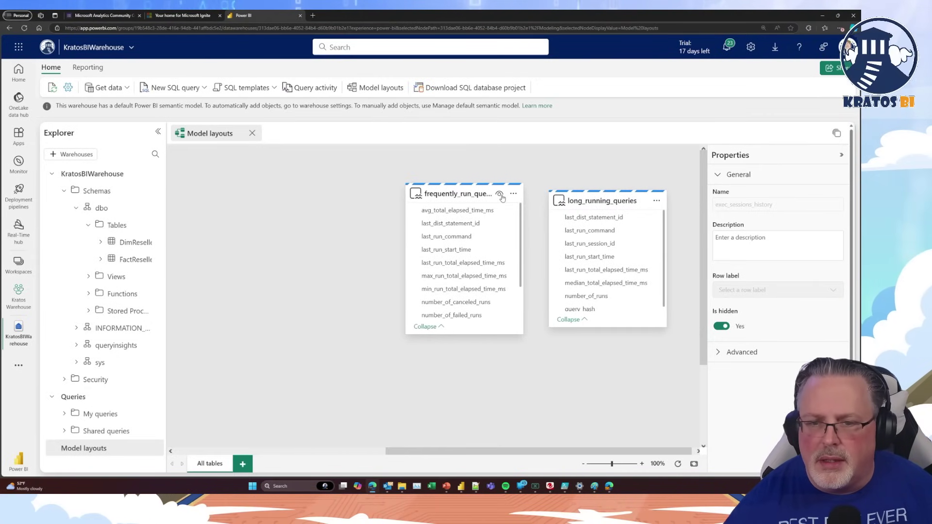
left_click(499, 195)
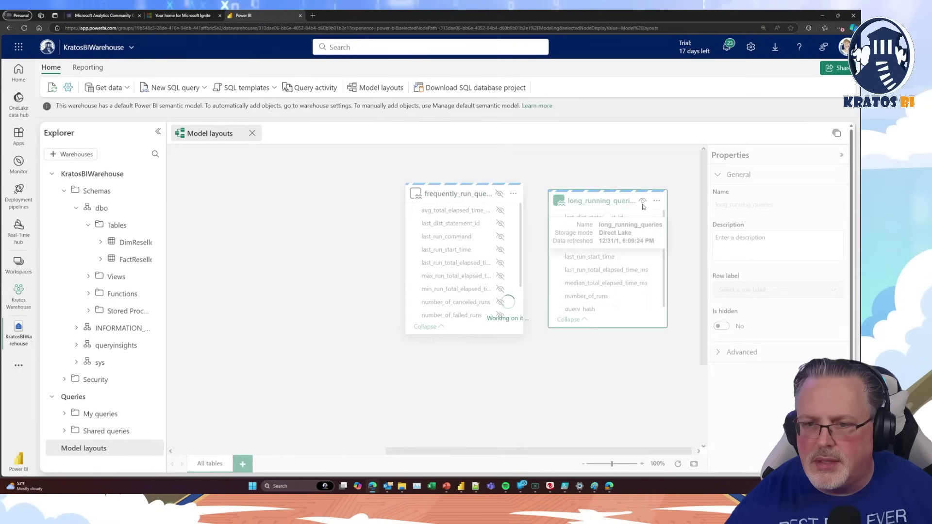
Step: Hide the long_running_queries table and move it and frequently_run_queries into the row of hidden tables below the reseller tables
left_click(642, 202)
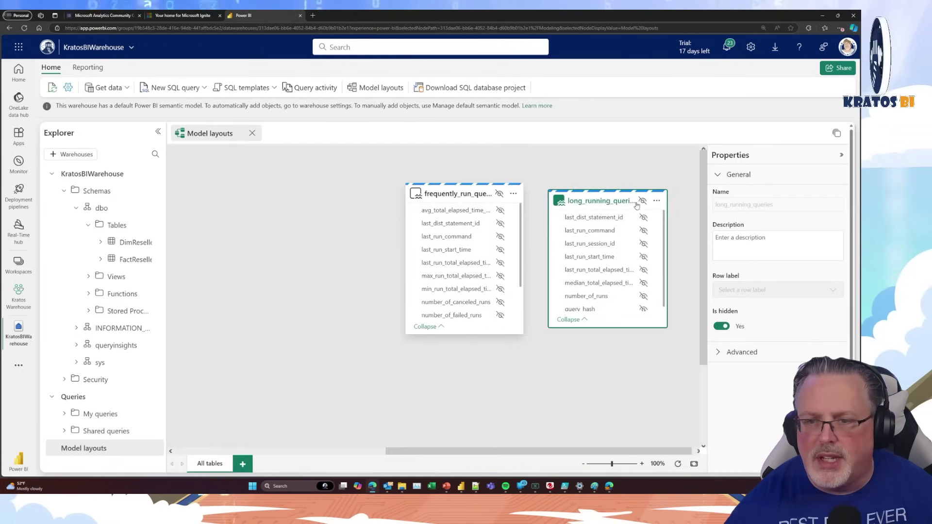
left_click_drag(513, 182, 293, 378)
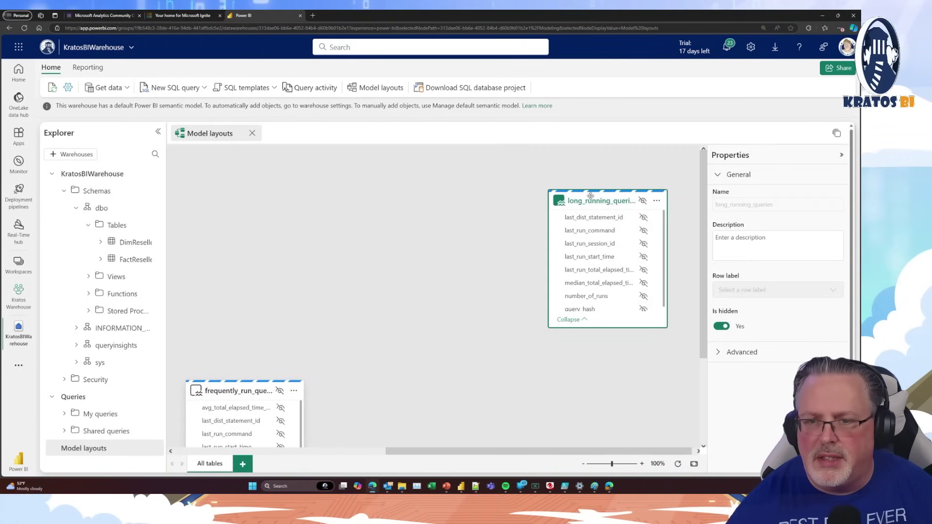
left_click_drag(554, 340, 663, 330)
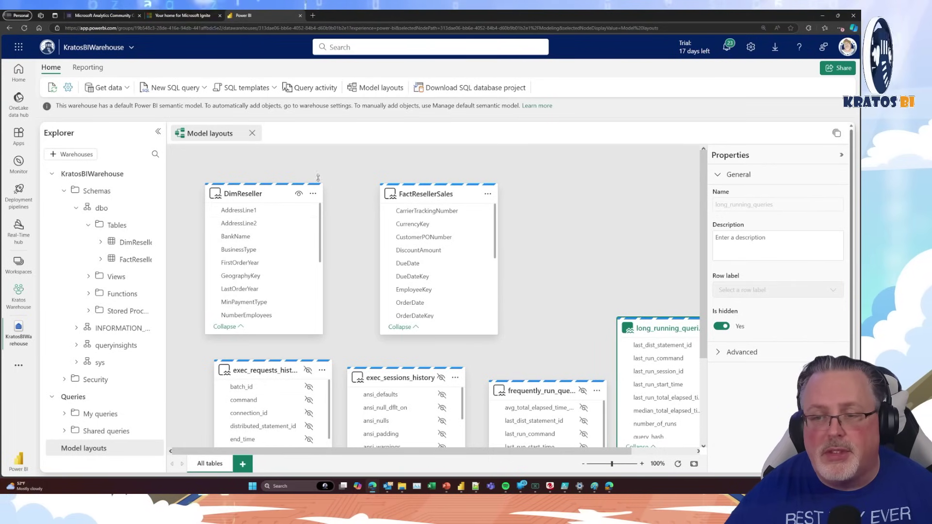
Step: Start a new relationship by linking ResellerKey in FactResellerSales to ResellerKey in DimReseller
scroll(255, 228, "down", 3)
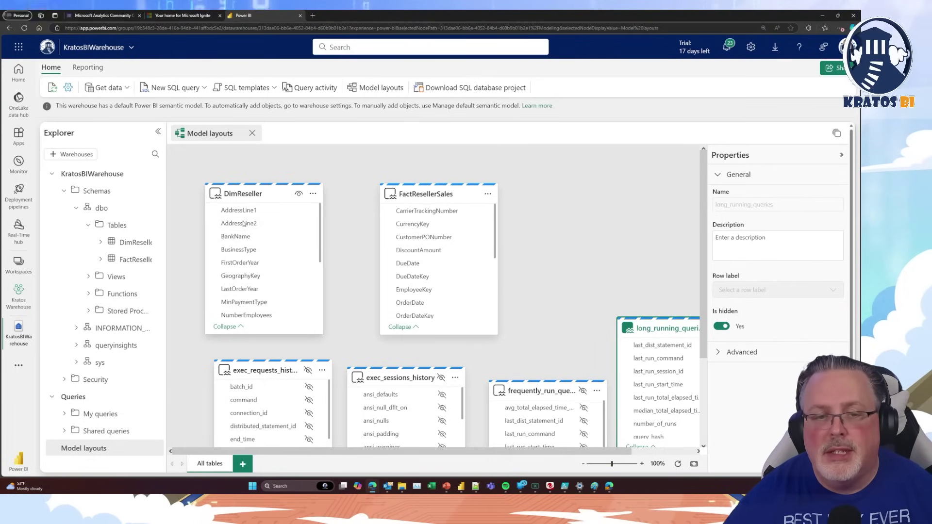
scroll(255, 253, "down", 2)
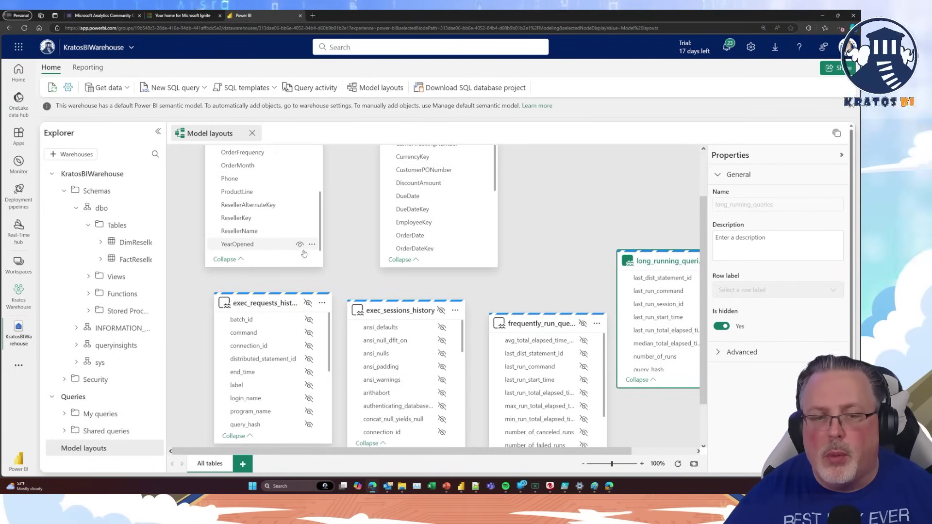
scroll(259, 267, "up", 2)
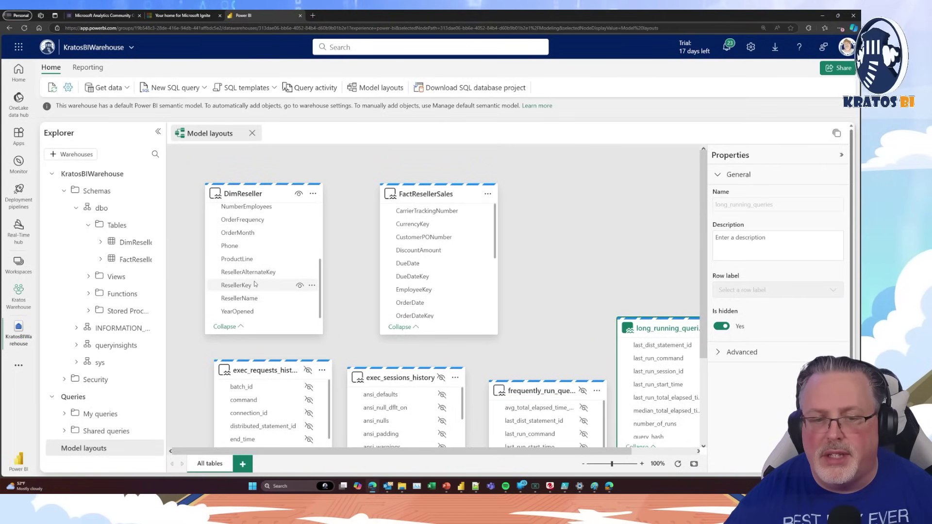
scroll(419, 251, "down", 5)
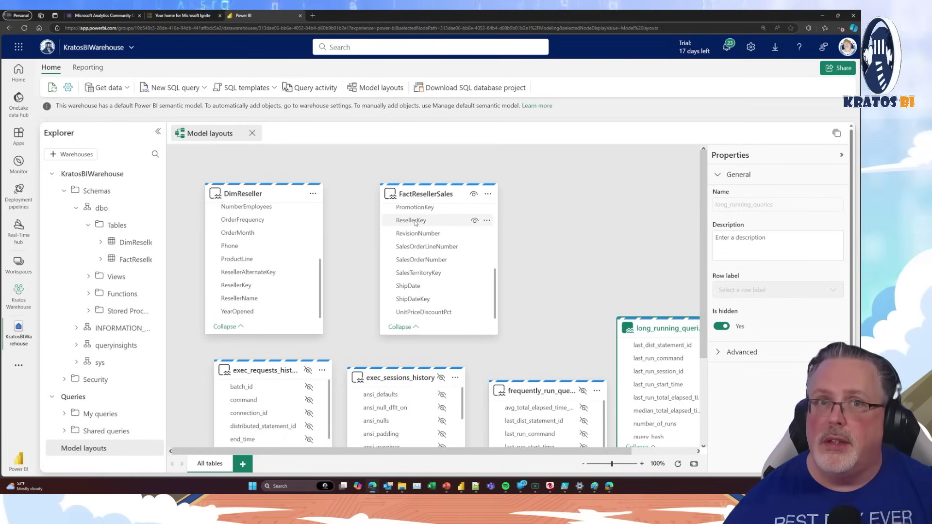
left_click_drag(420, 222, 290, 289)
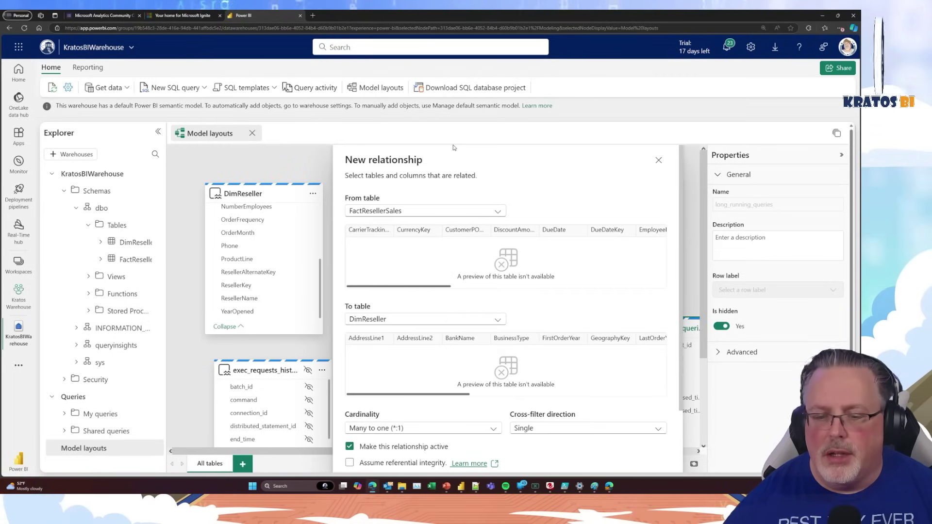
Step: Set ResellerKey as the related column in both tables, enable Assume referential integrity, and save the relationship
key("ctrl+minus")
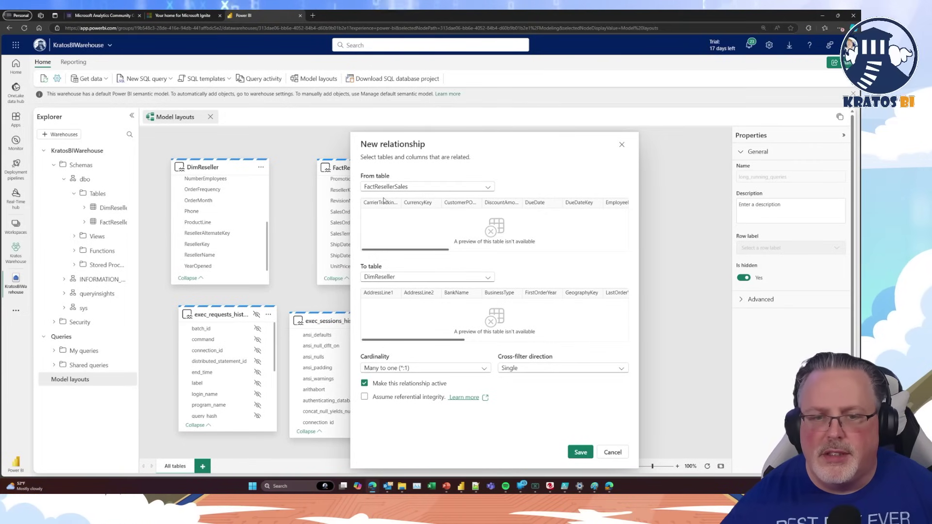
left_click_drag(402, 250, 524, 251)
left_click(489, 203)
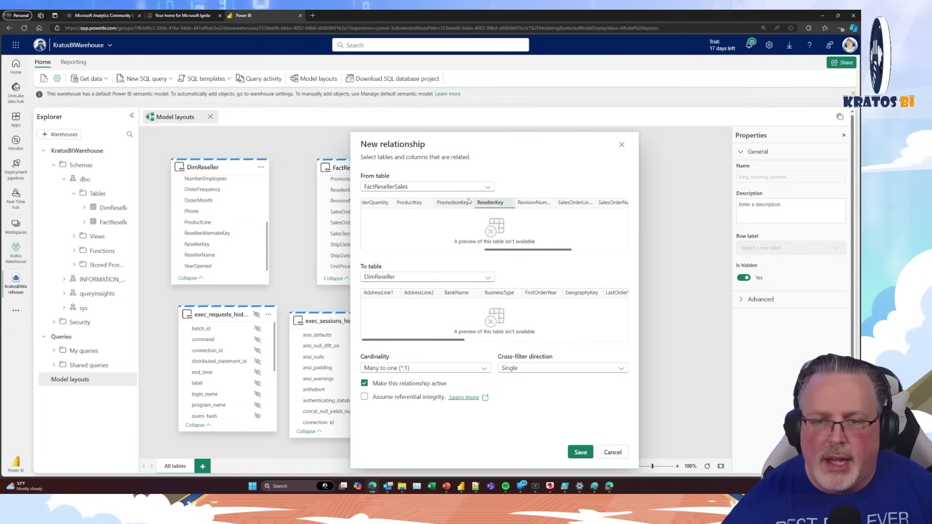
left_click_drag(421, 341, 549, 341)
left_click(578, 292)
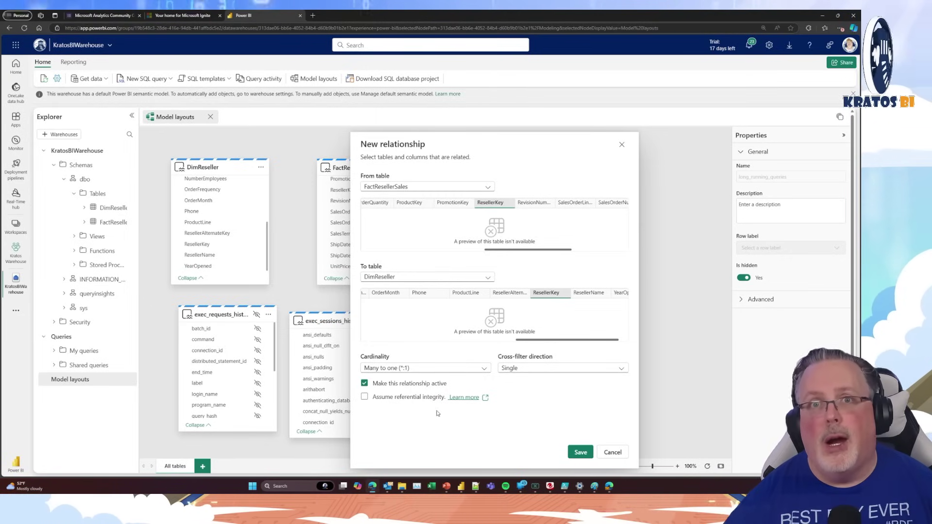
left_click(365, 397)
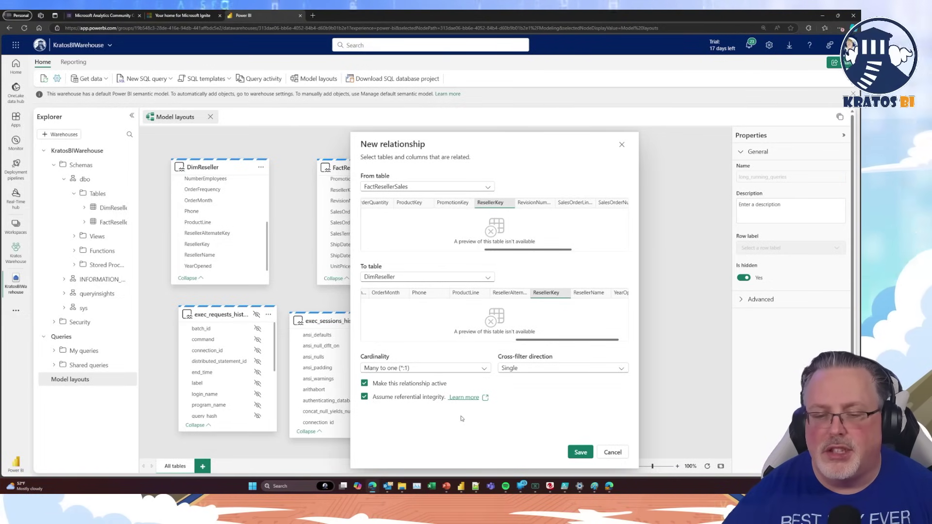
left_click(579, 453)
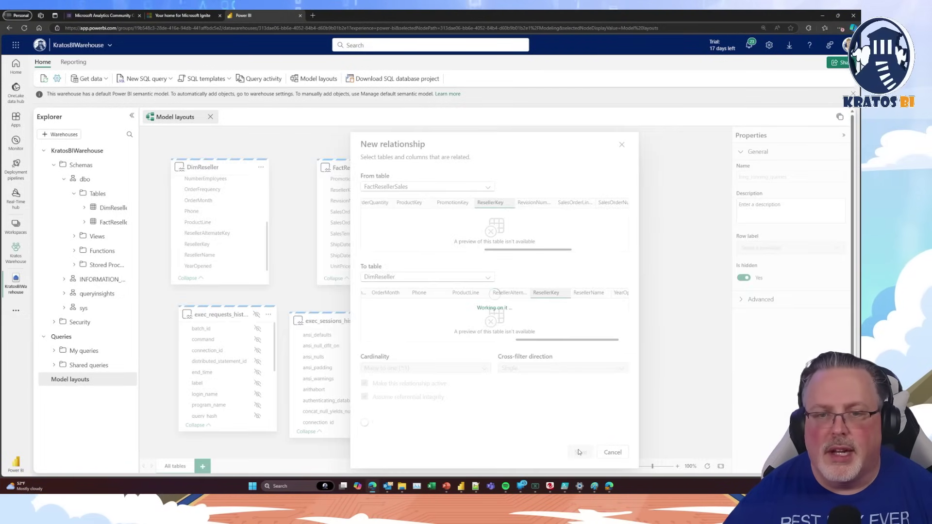